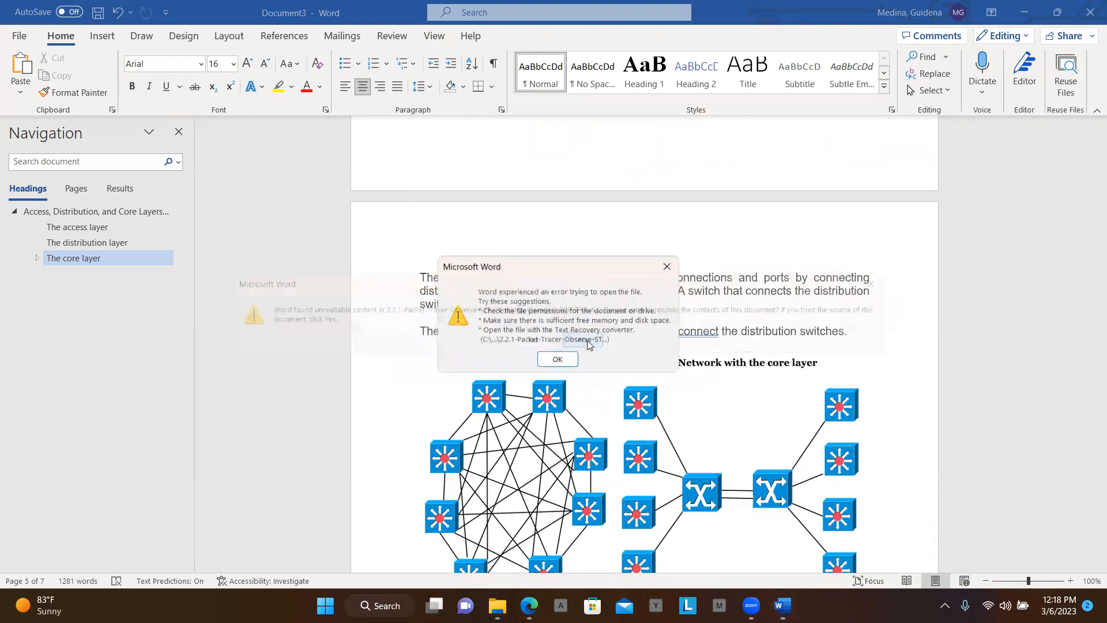
Step: Dismiss the file-opening error, switch to File Explorer and look through the Downloads folder for the 2.2.1 Packet Tracer STP activity
click(558, 361)
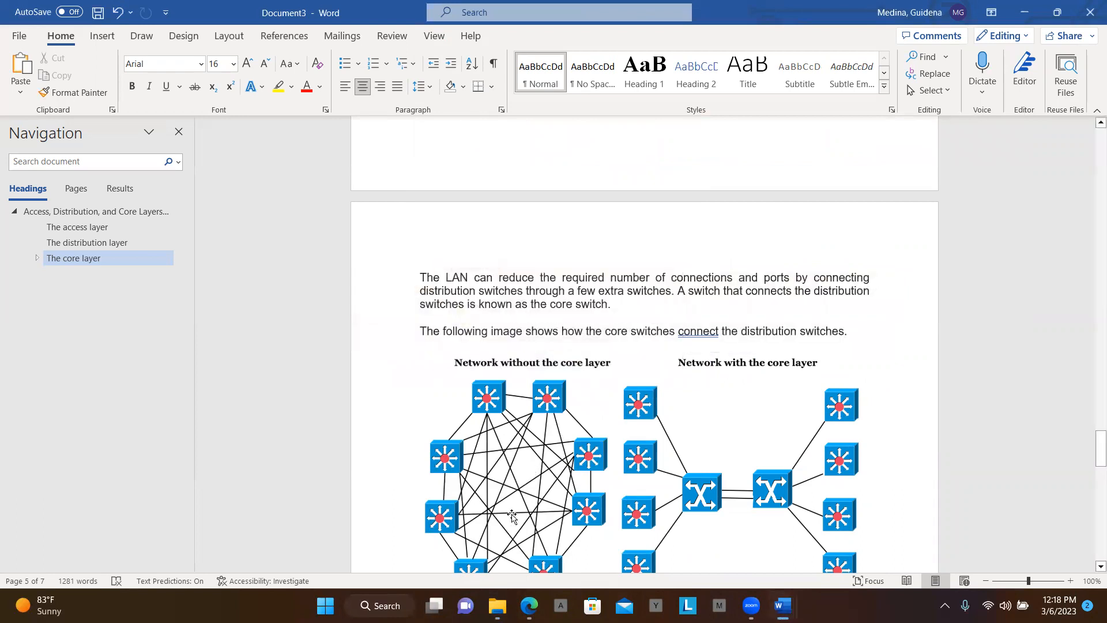
click(495, 601)
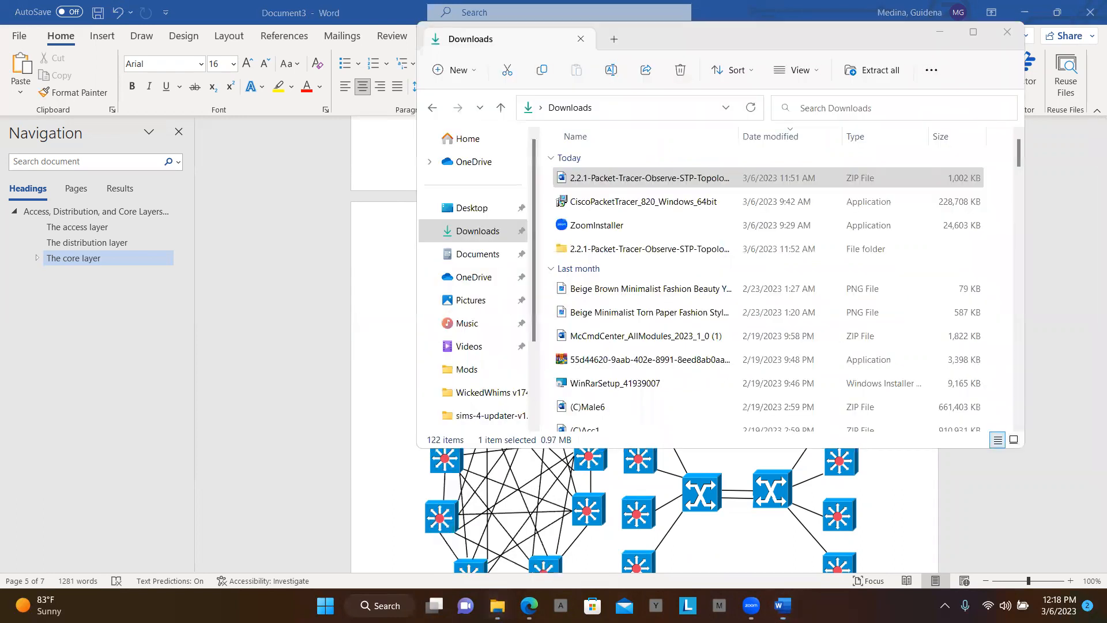
scroll(669, 328, down, 10)
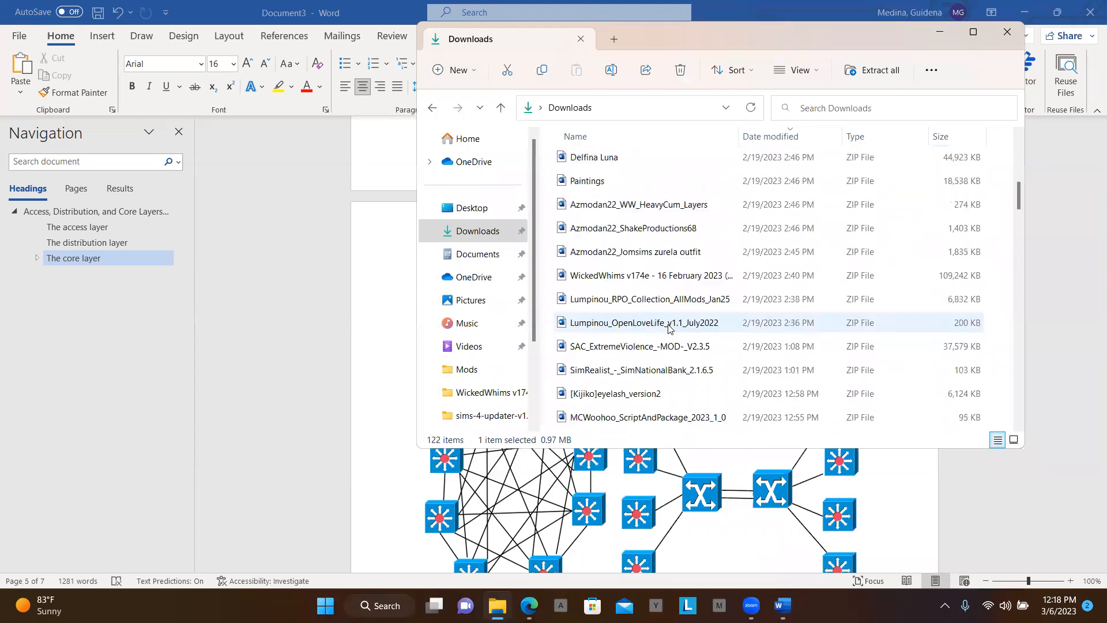
scroll(668, 328, down, 20)
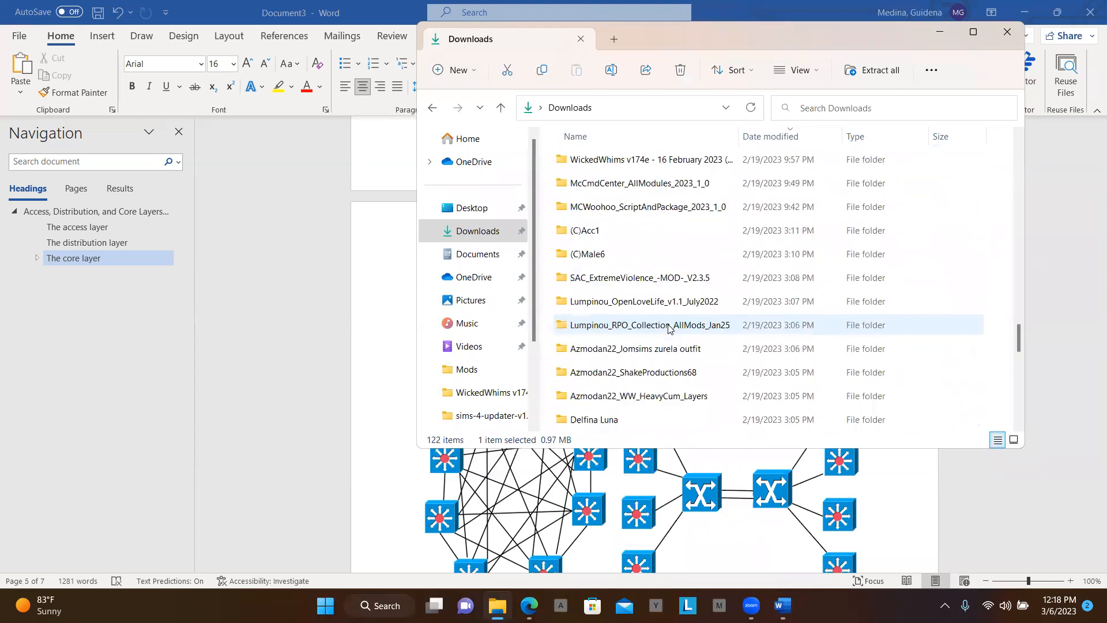
scroll(671, 329, down, 1)
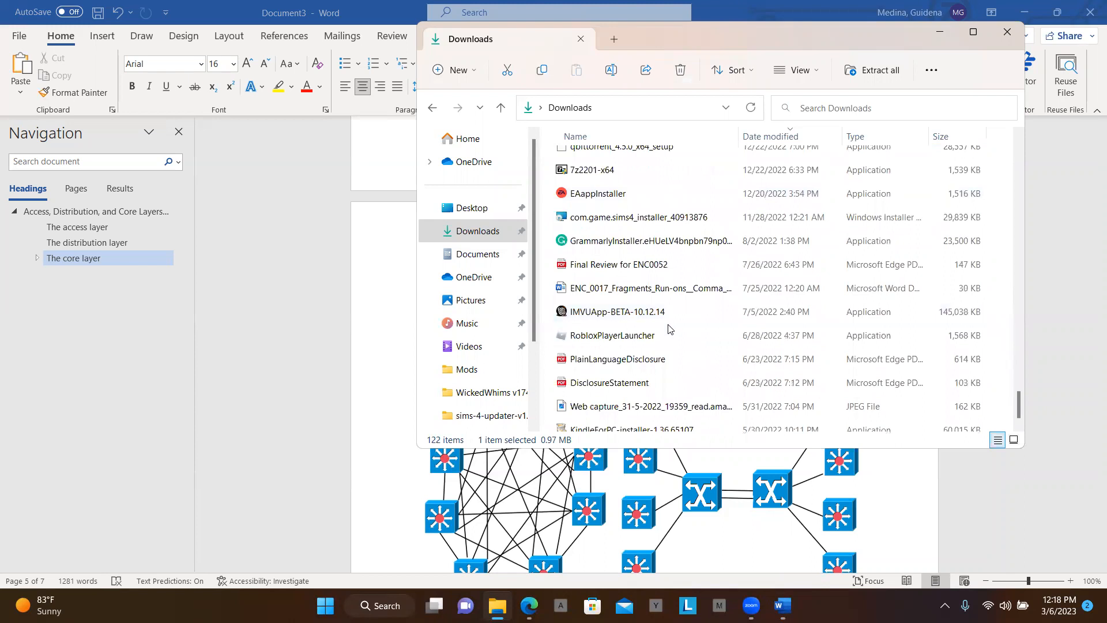
scroll(671, 330, up, 1)
scroll(668, 328, up, 8)
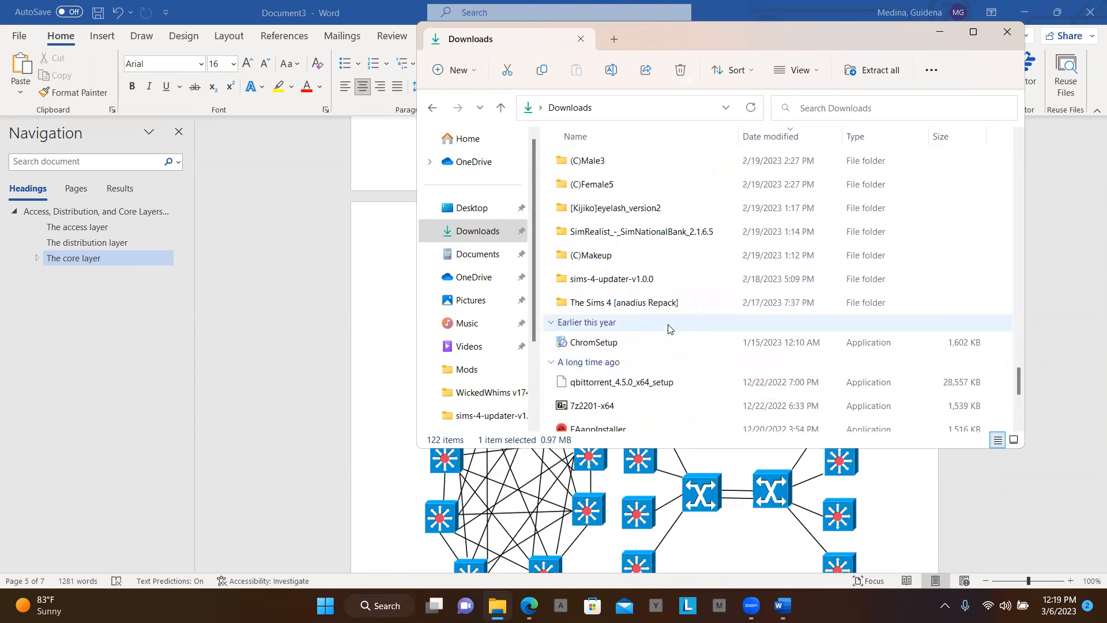
scroll(668, 328, up, 20)
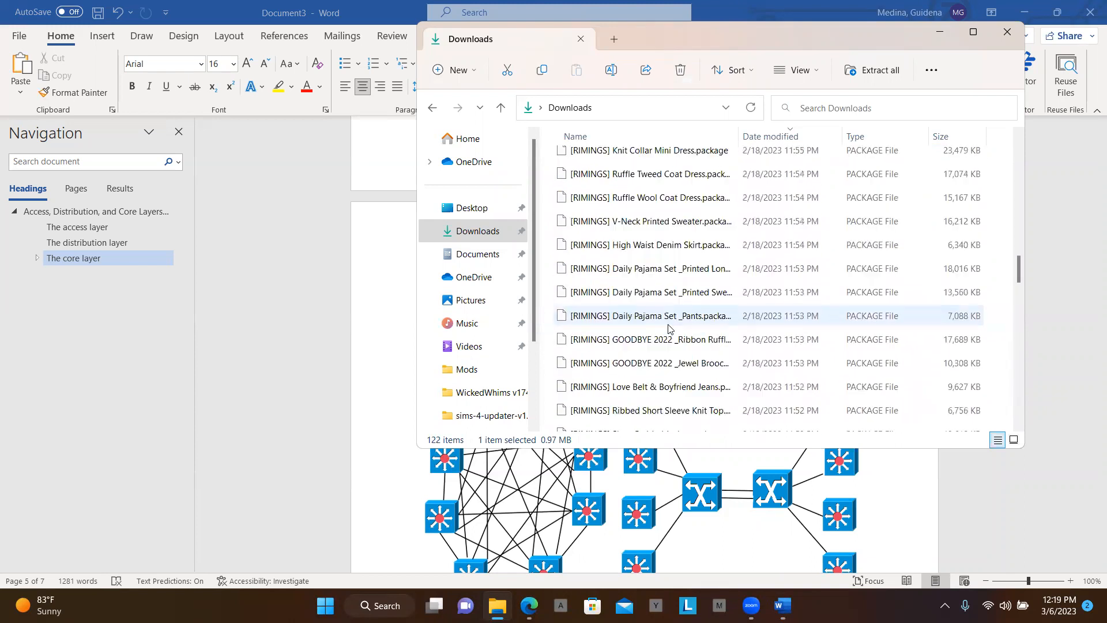
scroll(669, 328, up, 10)
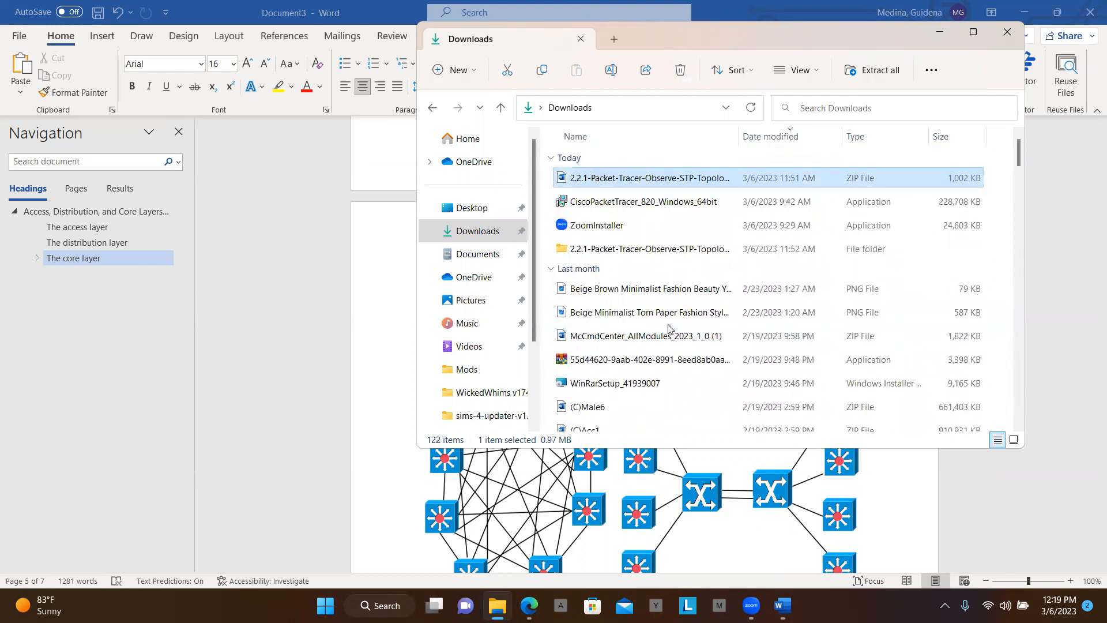
Step: Extract the 2.2.1 Packet Tracer Observe STP Topology archive, replacing the existing files, and open the extracted Cisco Packet Tracer activity
click(872, 76)
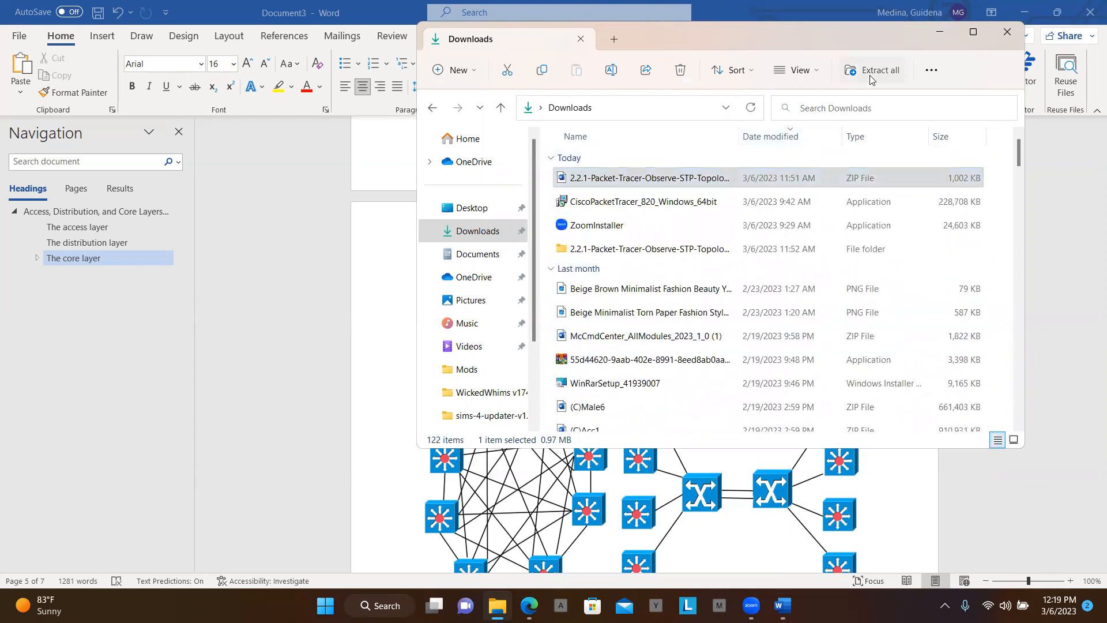
click(672, 451)
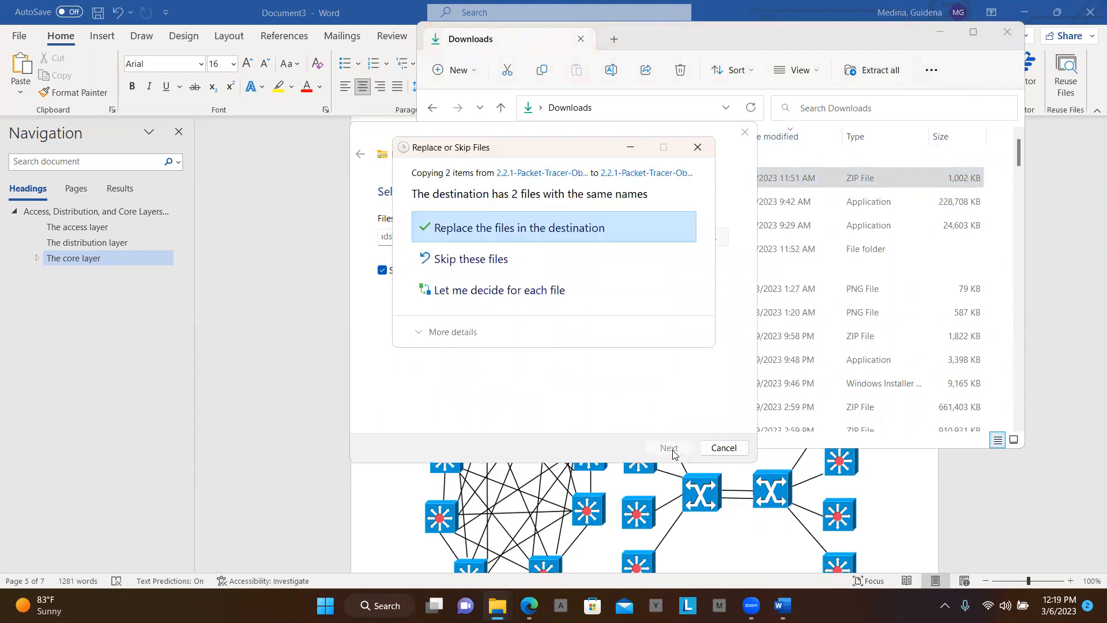
click(585, 229)
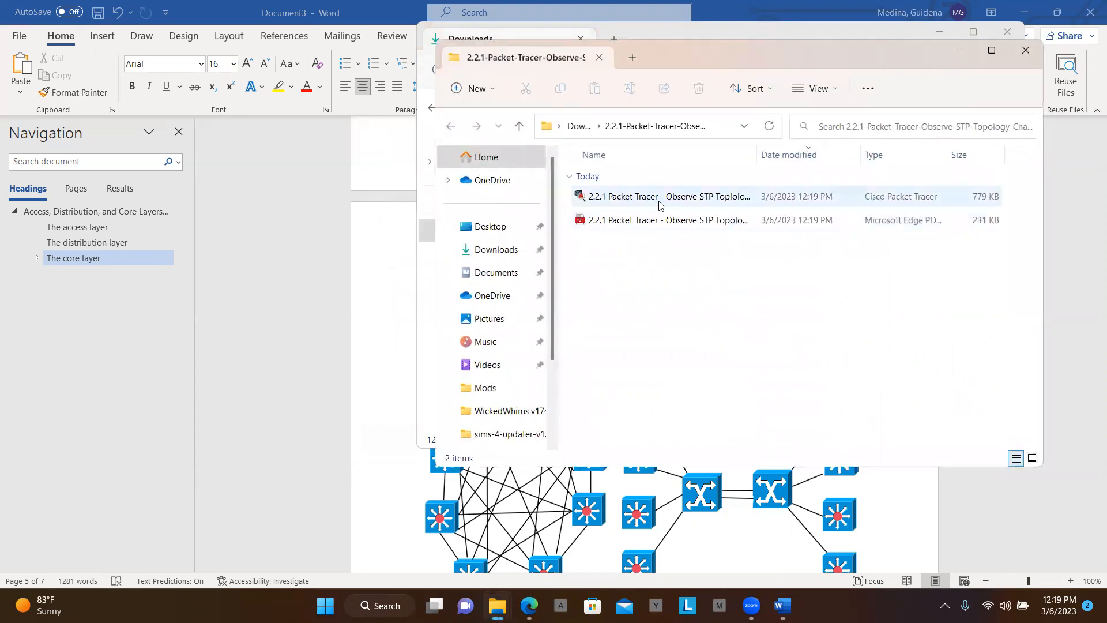
double_click(660, 202)
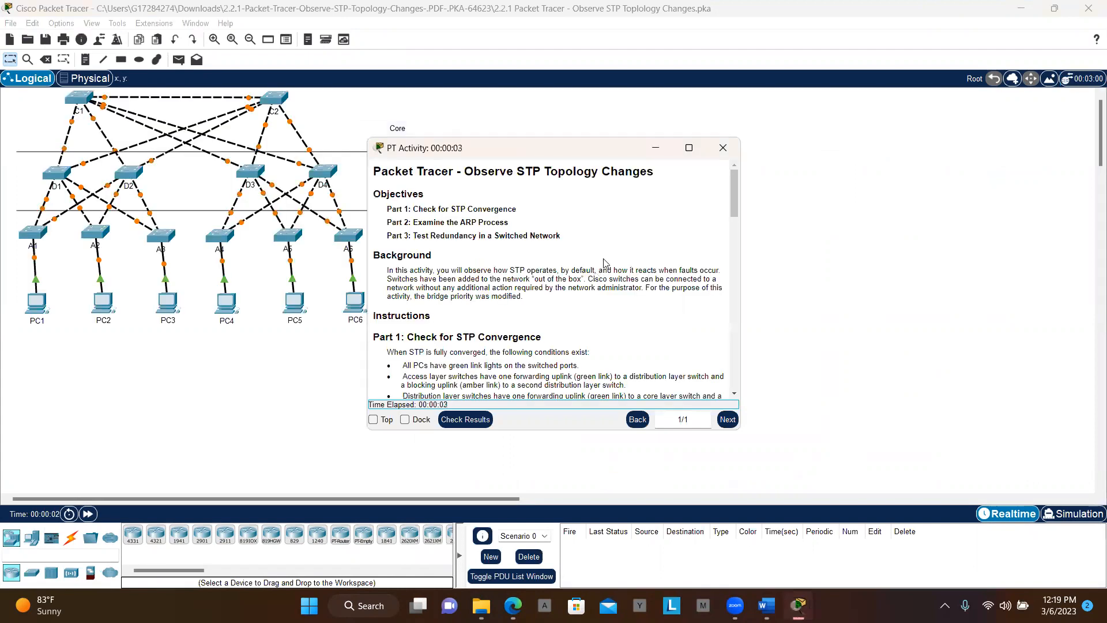
Step: Restore the main Packet Tracer window to a smaller size, place it in the screen's upper-left corner and extend it down to the taskbar
click(1054, 16)
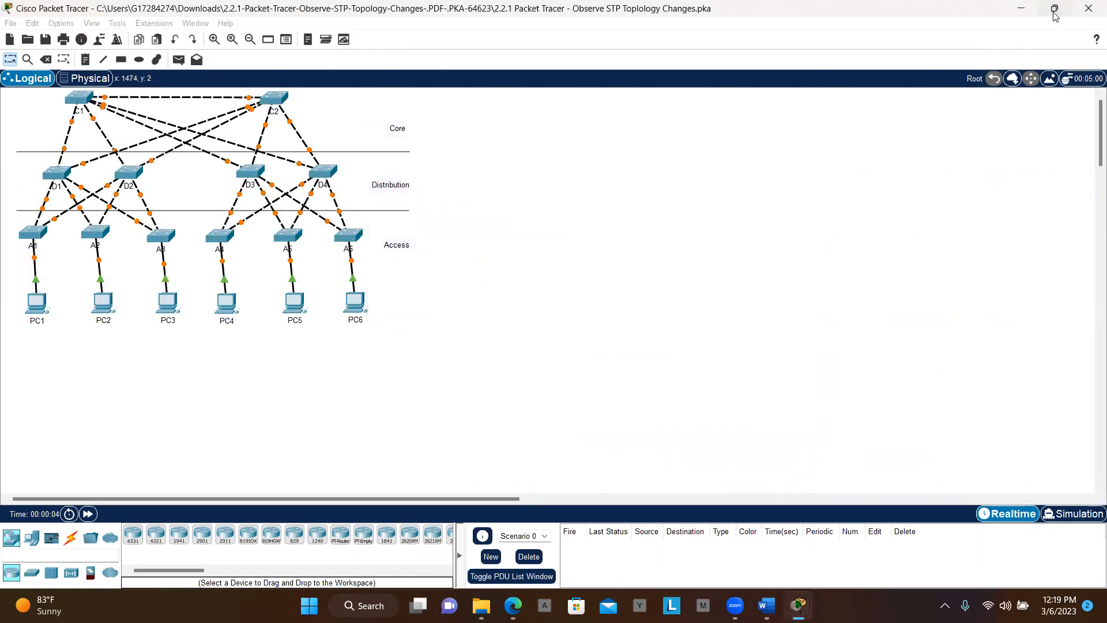
click(1055, 11)
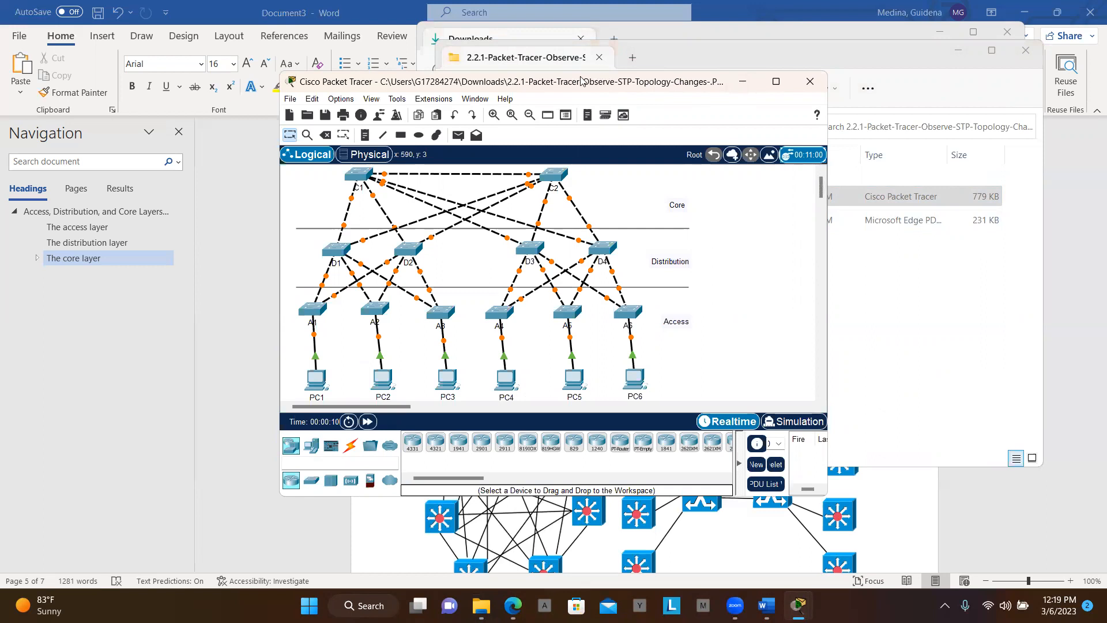
drag(580, 81, 453, 78)
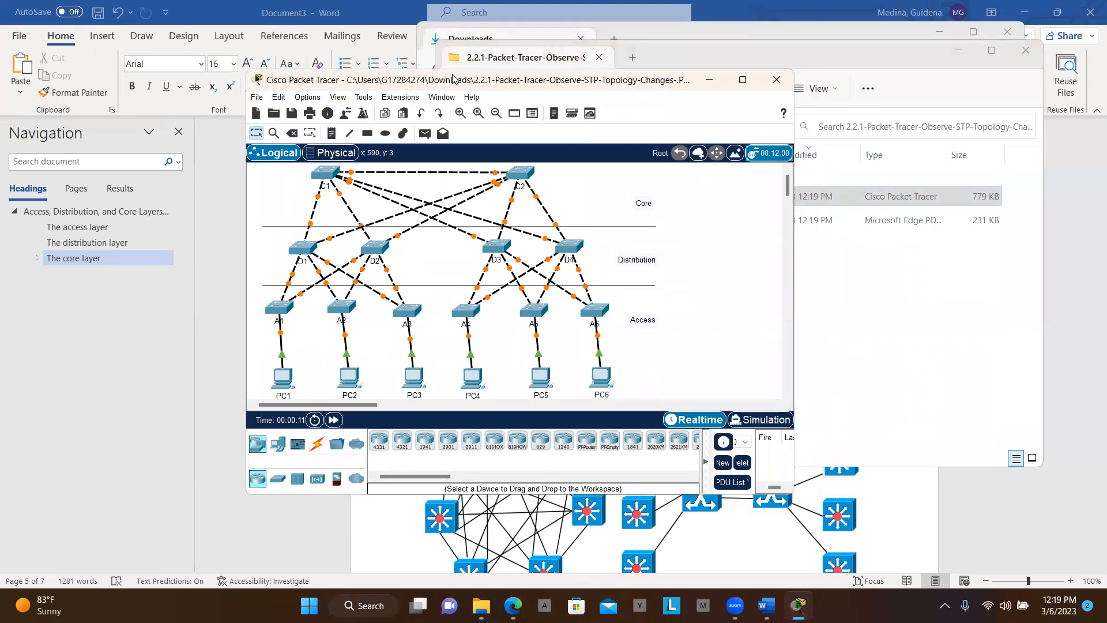
drag(453, 78, 210, 11)
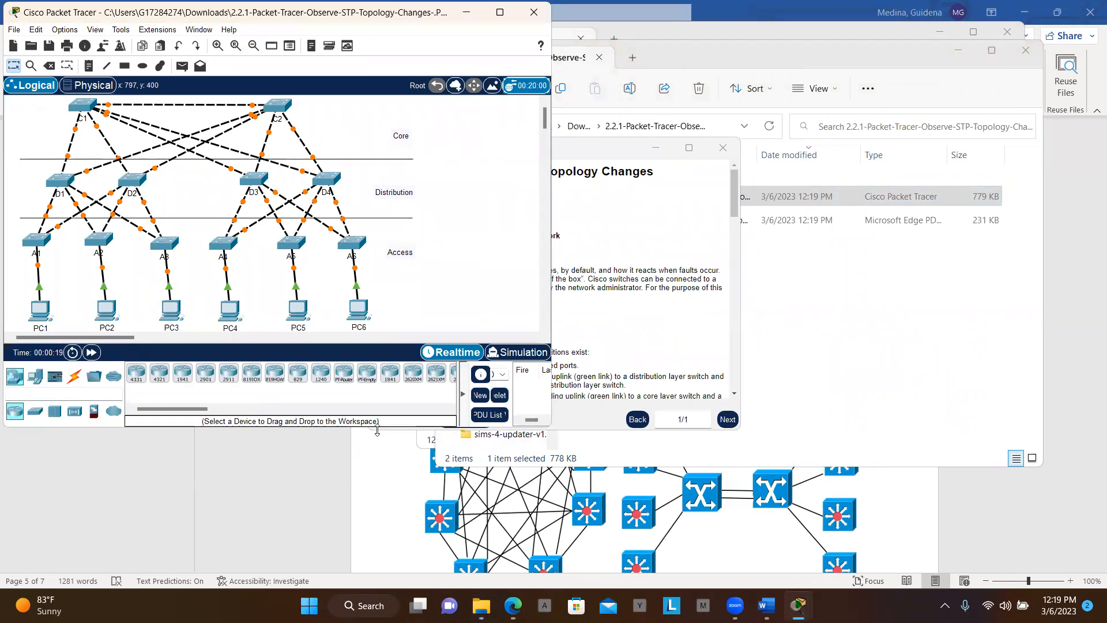
drag(377, 430, 358, 582)
Step: Bring the PT Activity instructions forward, enlarge them and arrange them side by side with the widened topology window
mouse_move(797, 605)
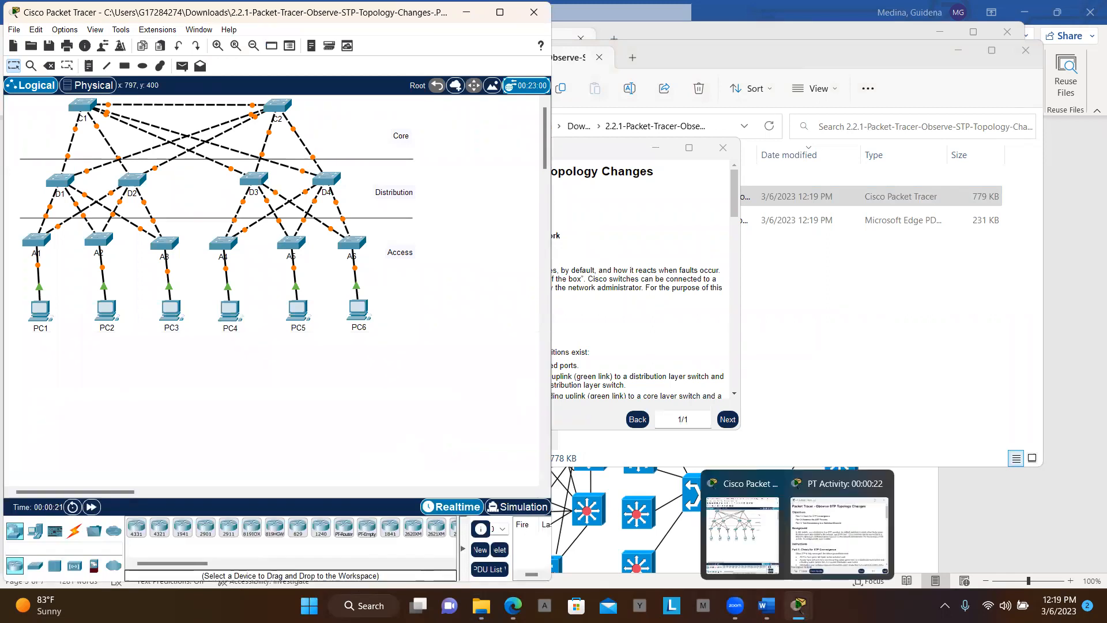
click(839, 533)
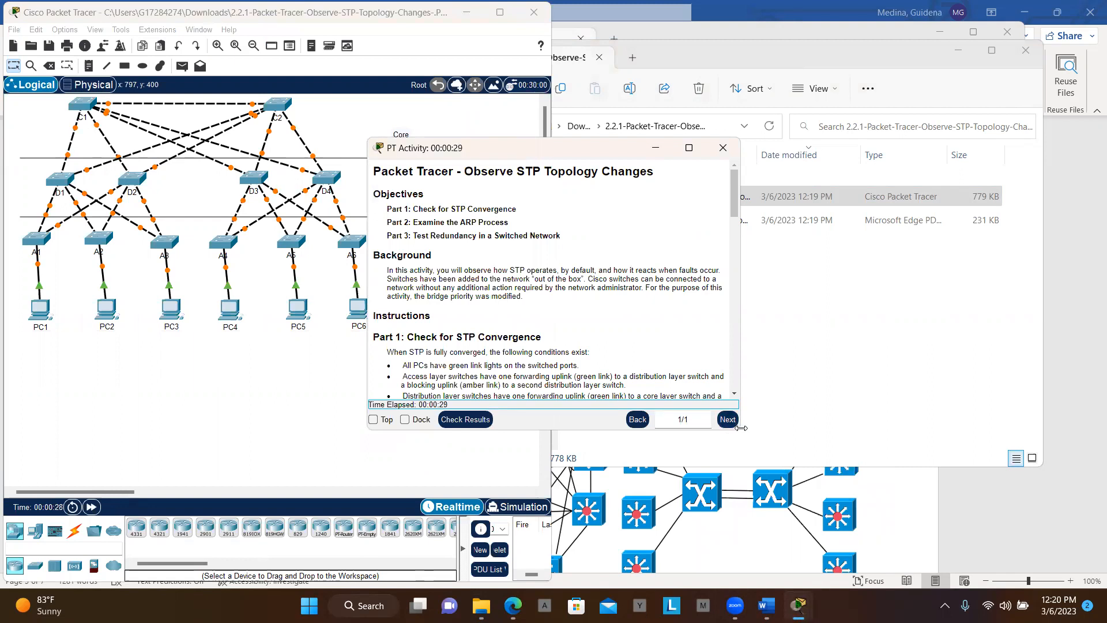
drag(741, 428, 1000, 428)
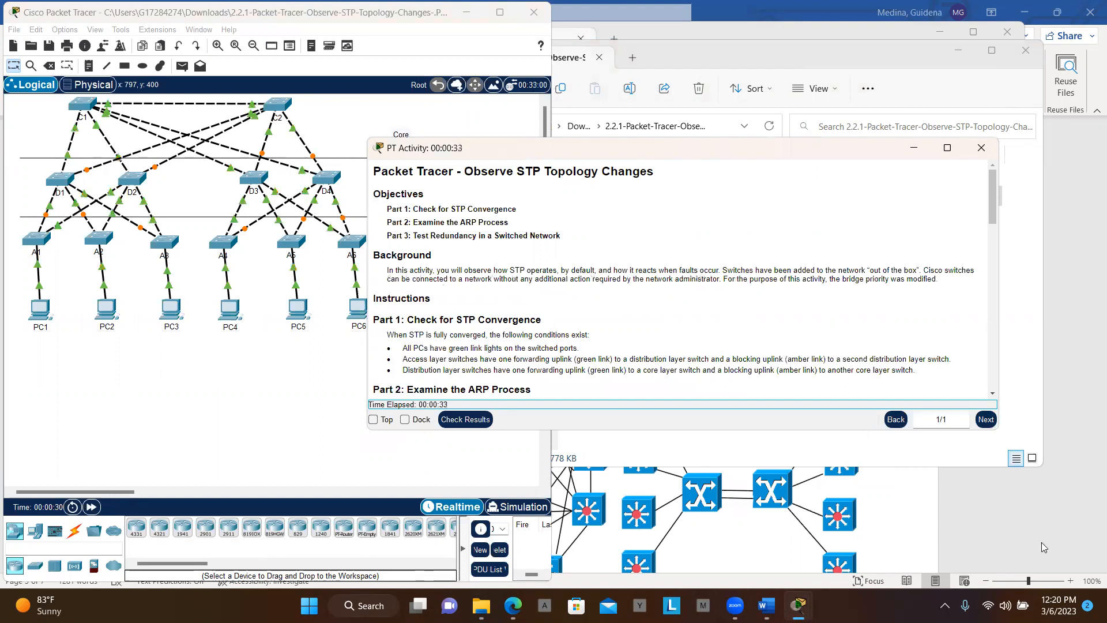
double_click(861, 431)
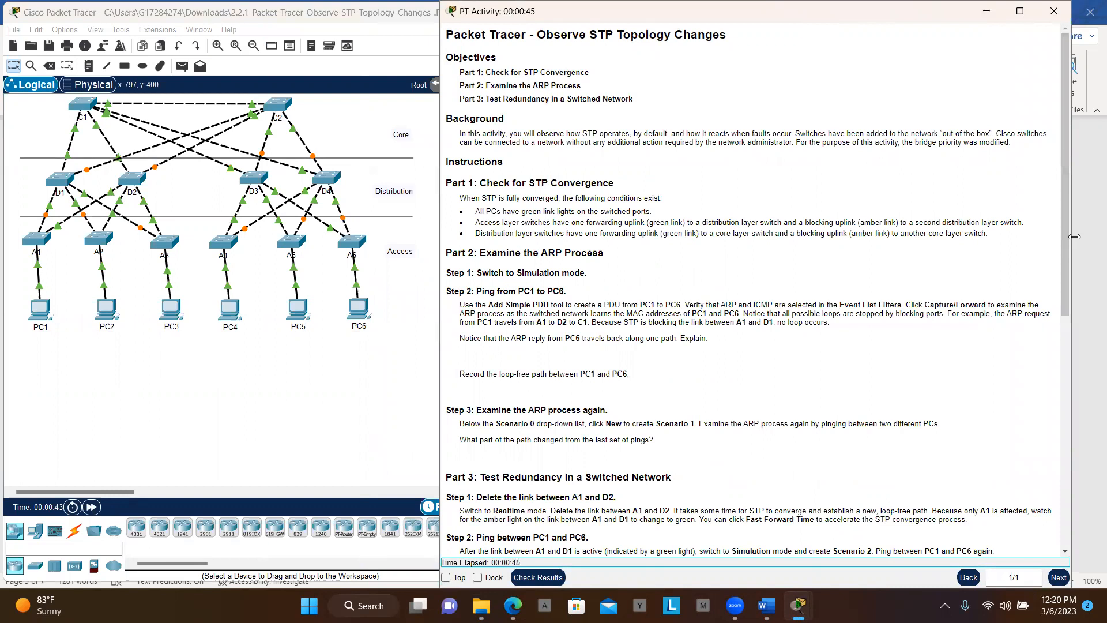
drag(1075, 237, 933, 236)
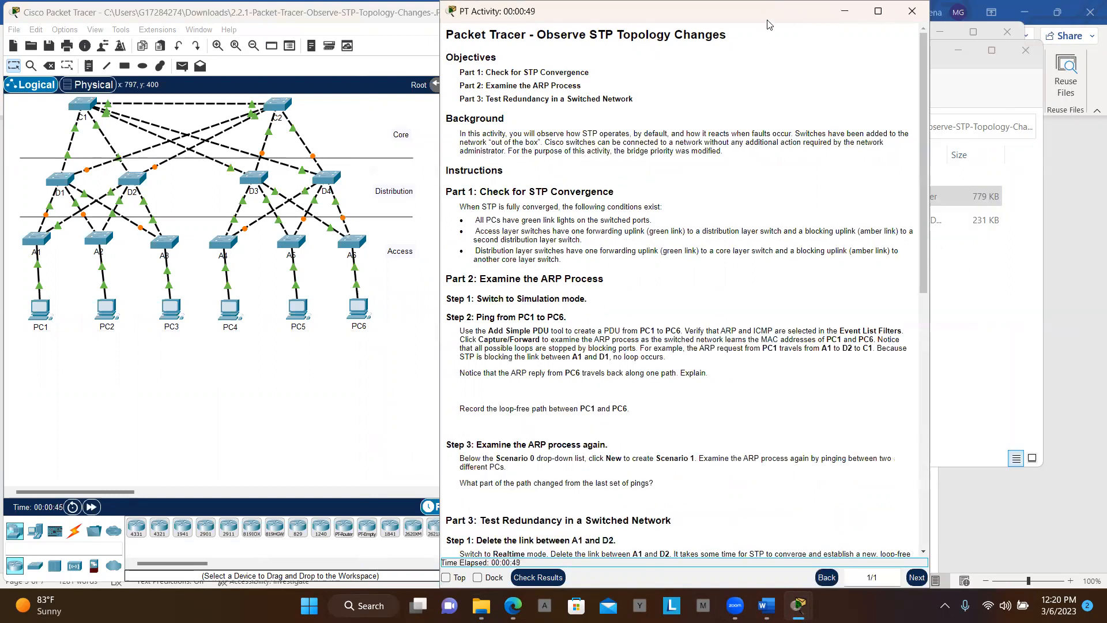
drag(767, 24, 929, 24)
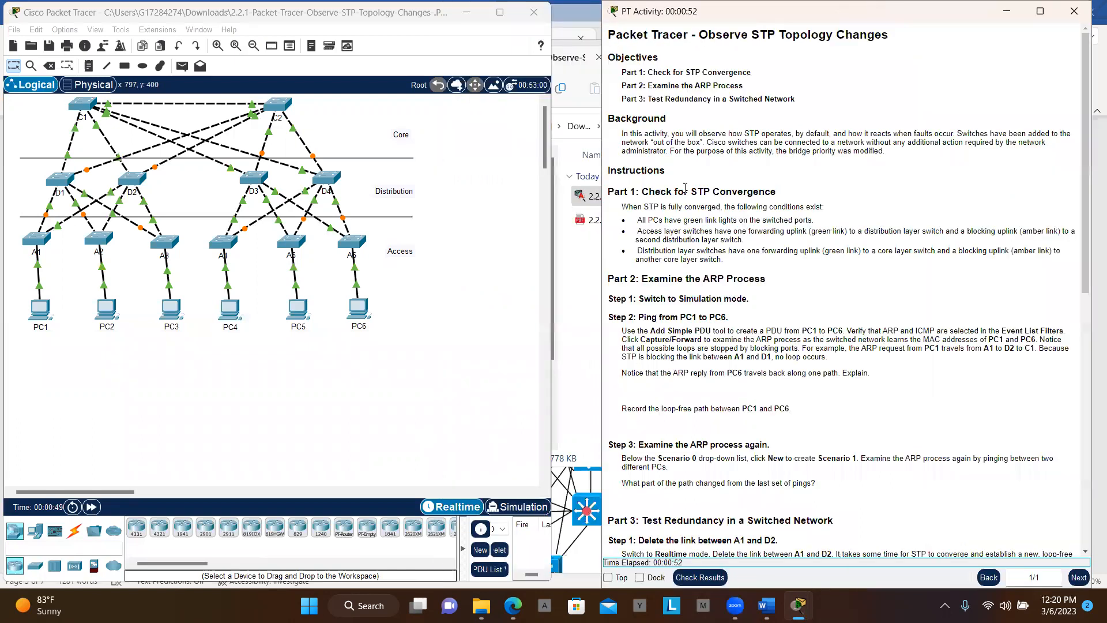
click(552, 279)
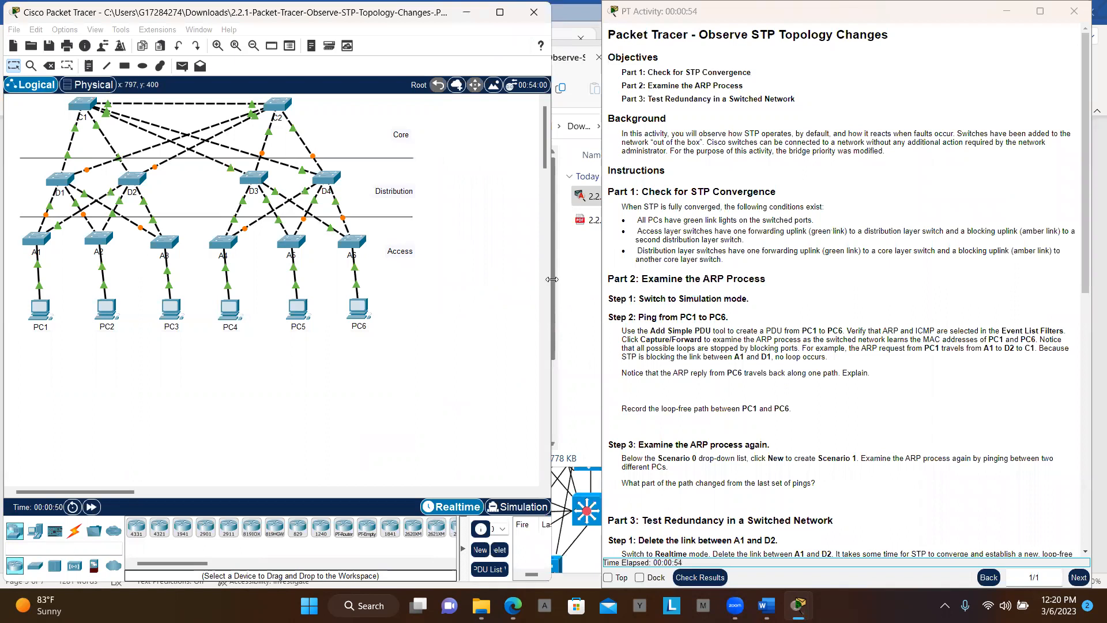
drag(552, 279, 600, 282)
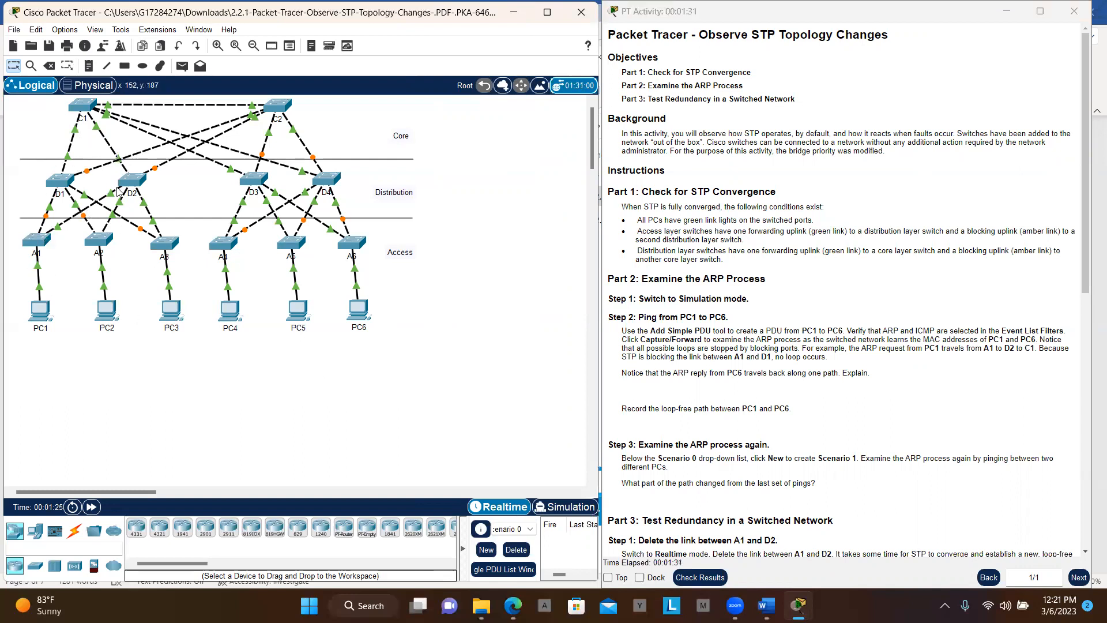
Step: Switch to Simulation mode and add a simple PDU from PC1 to PC6
mouse_move(174, 316)
mouse_move(357, 246)
mouse_move(345, 242)
mouse_move(254, 206)
click(567, 508)
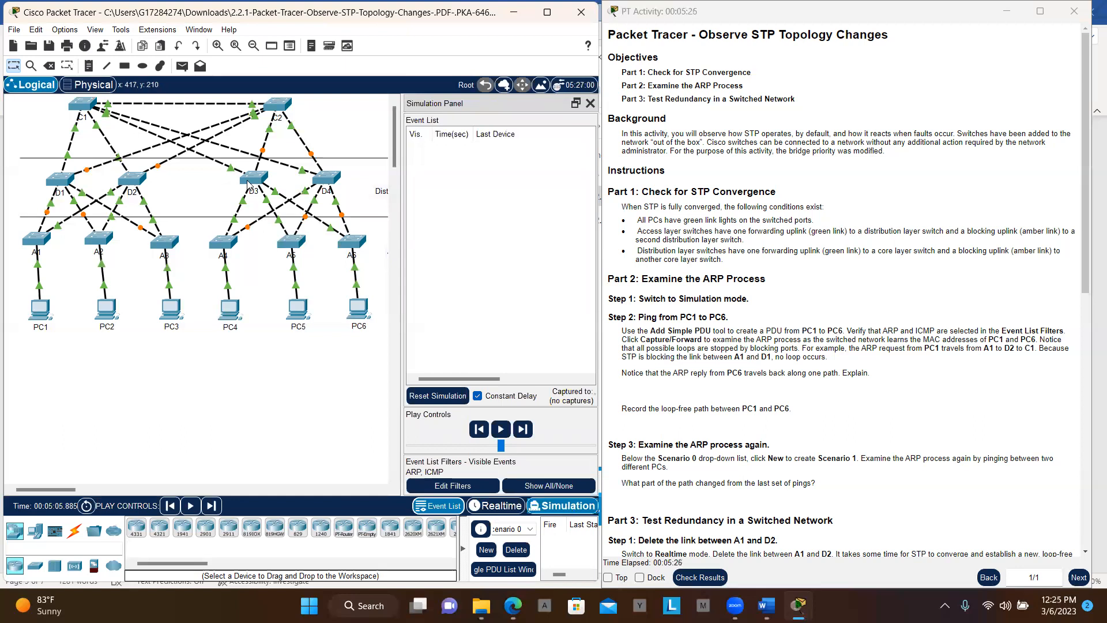
click(182, 67)
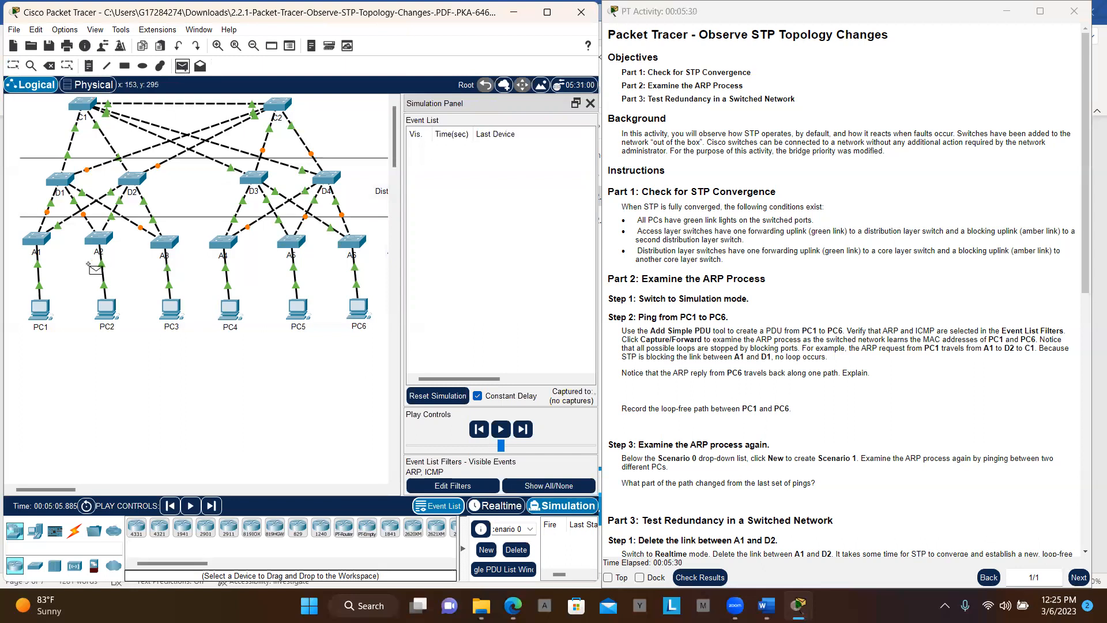
click(34, 312)
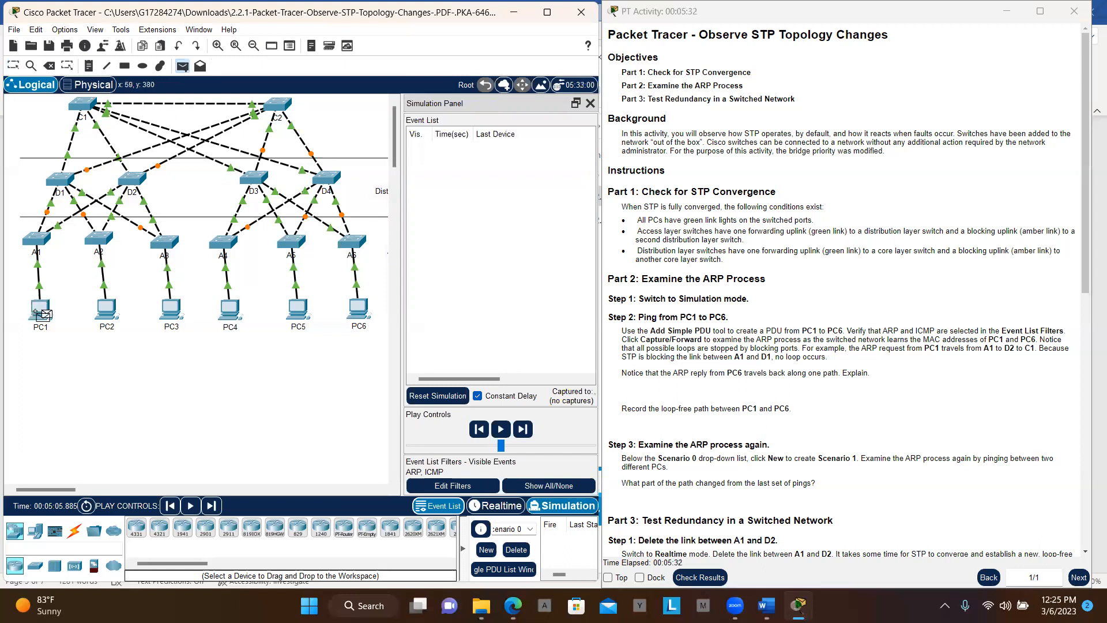
click(358, 313)
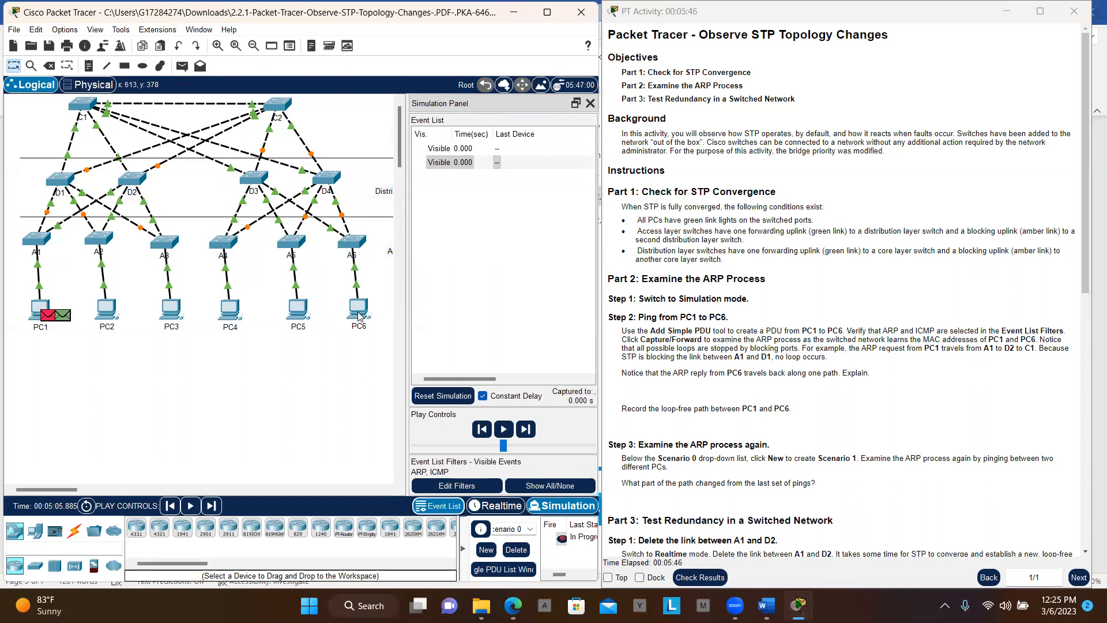
Step: Play the simulation with the event list undocked and widened, pausing and resuming it until the ICMP reply returns to PC1
click(505, 432)
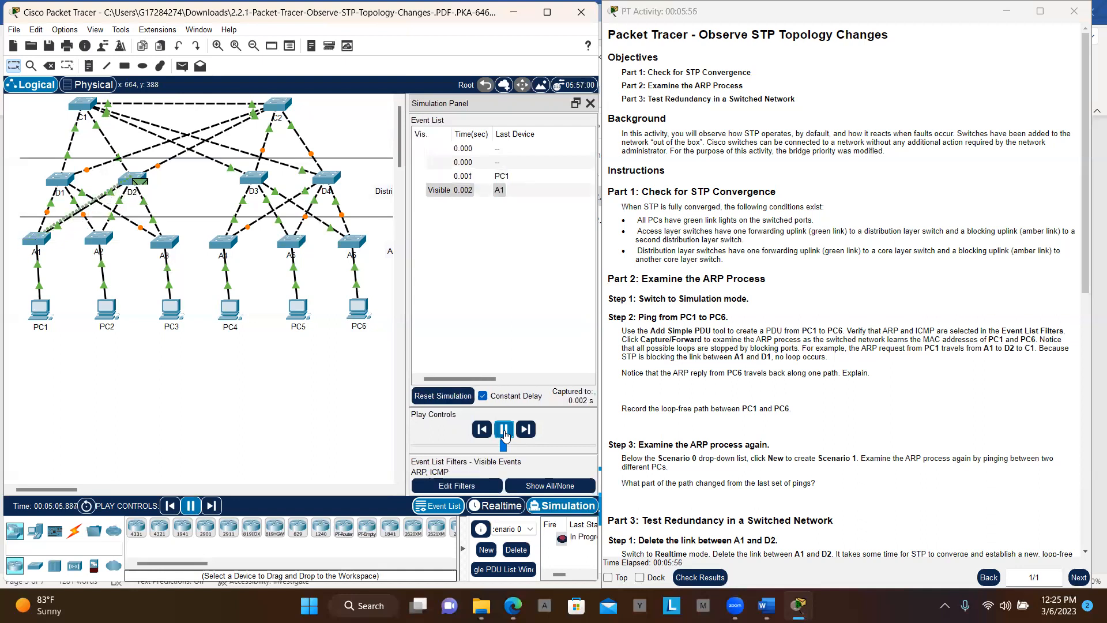
double_click(525, 105)
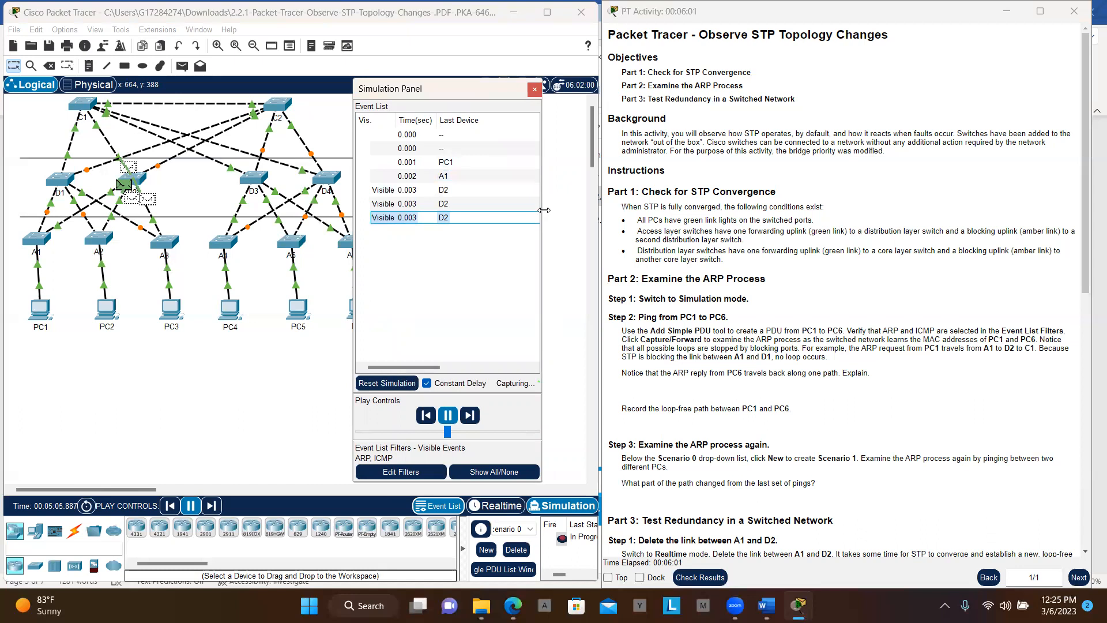
drag(544, 209, 844, 217)
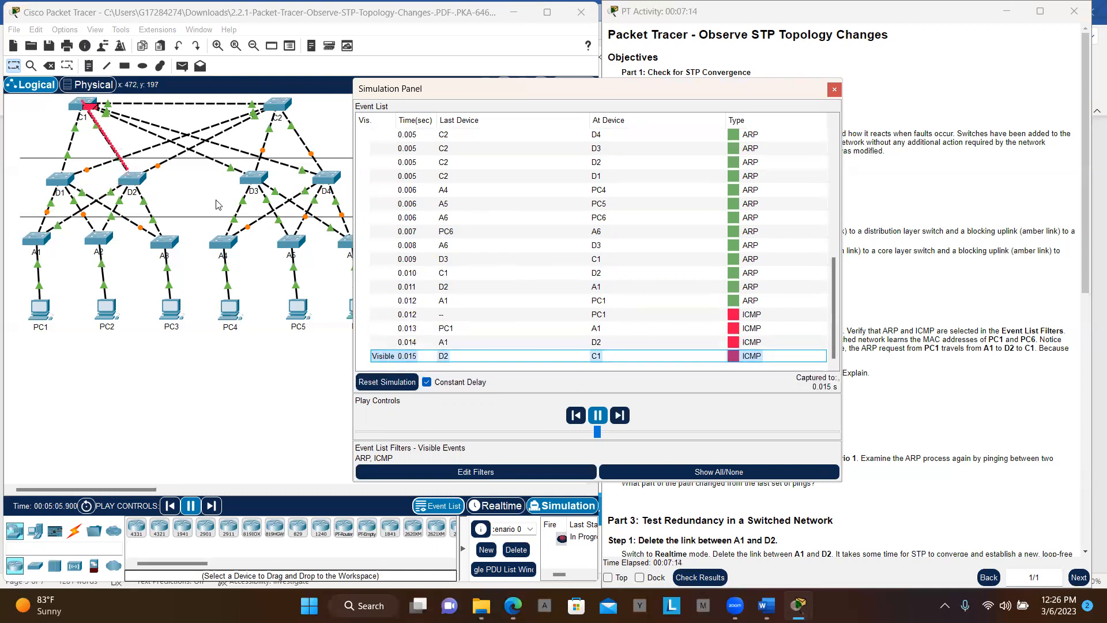
click(141, 177)
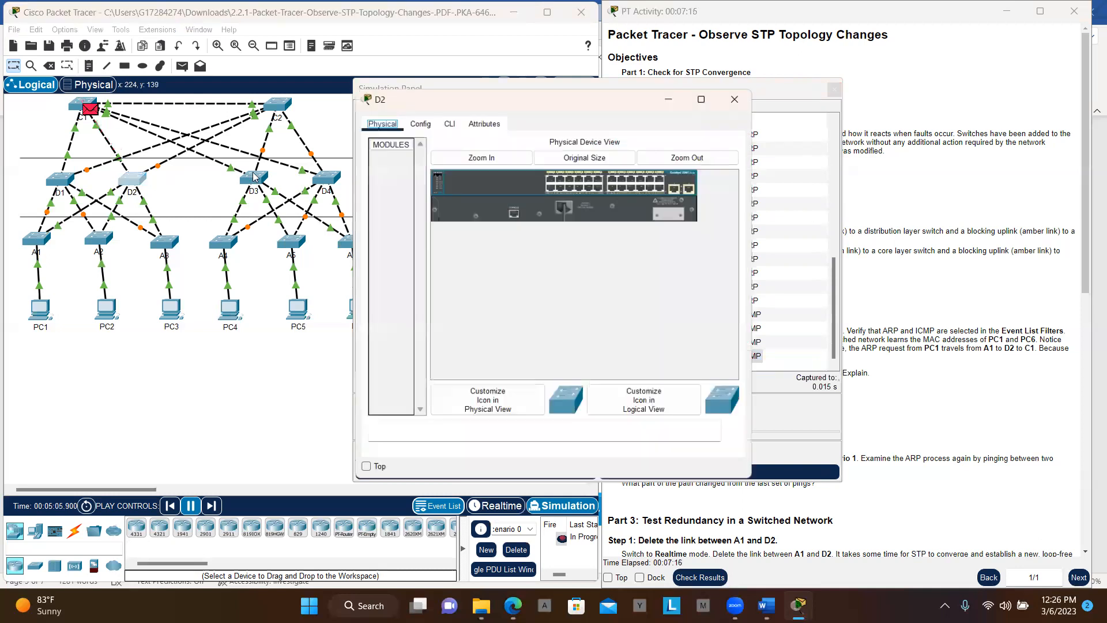
click(737, 95)
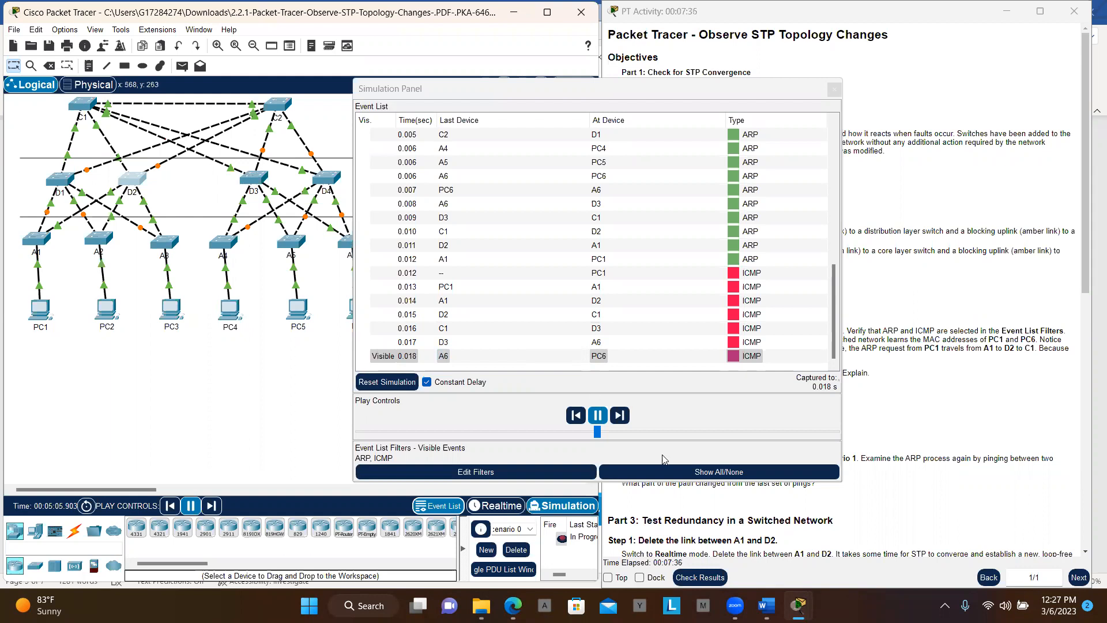
click(598, 416)
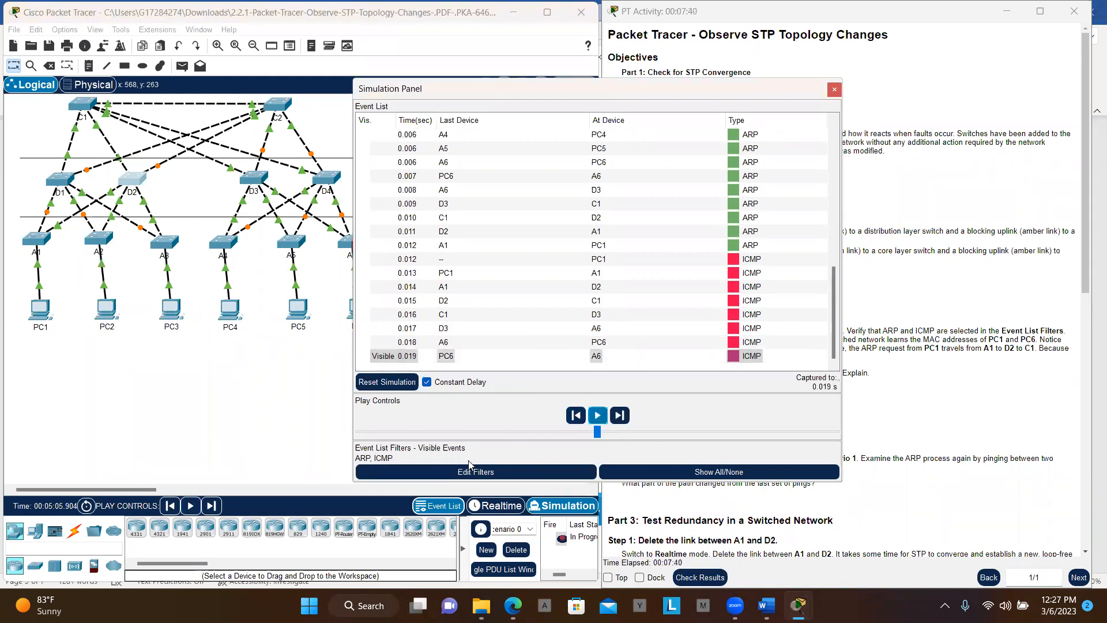
click(190, 506)
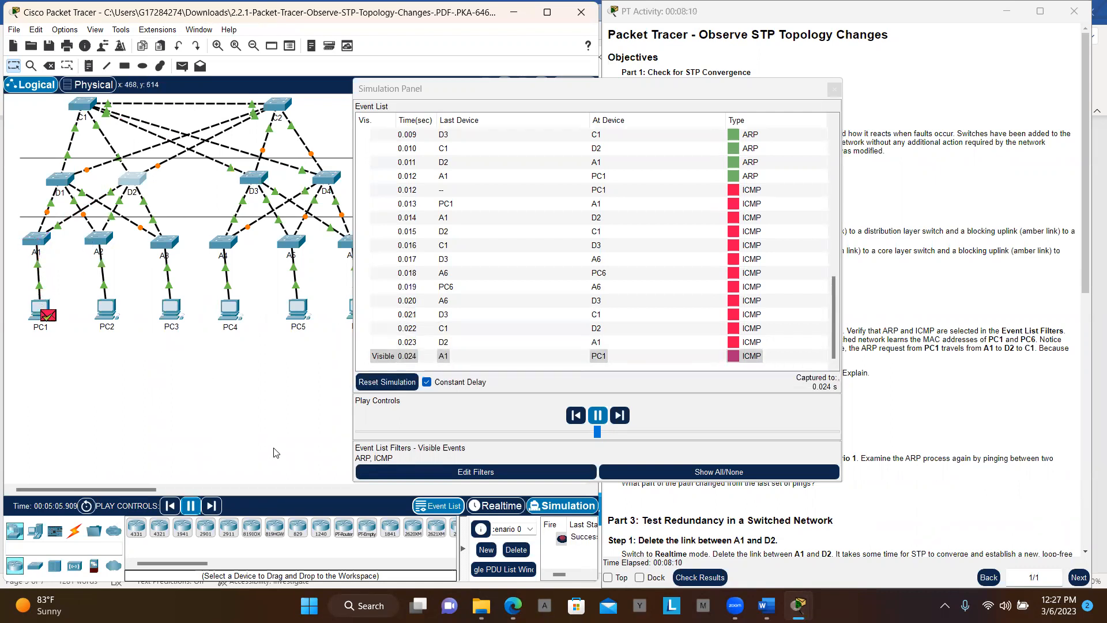
Step: Capture past the returned reply, wait for the program to respond and clear the full event list
click(210, 506)
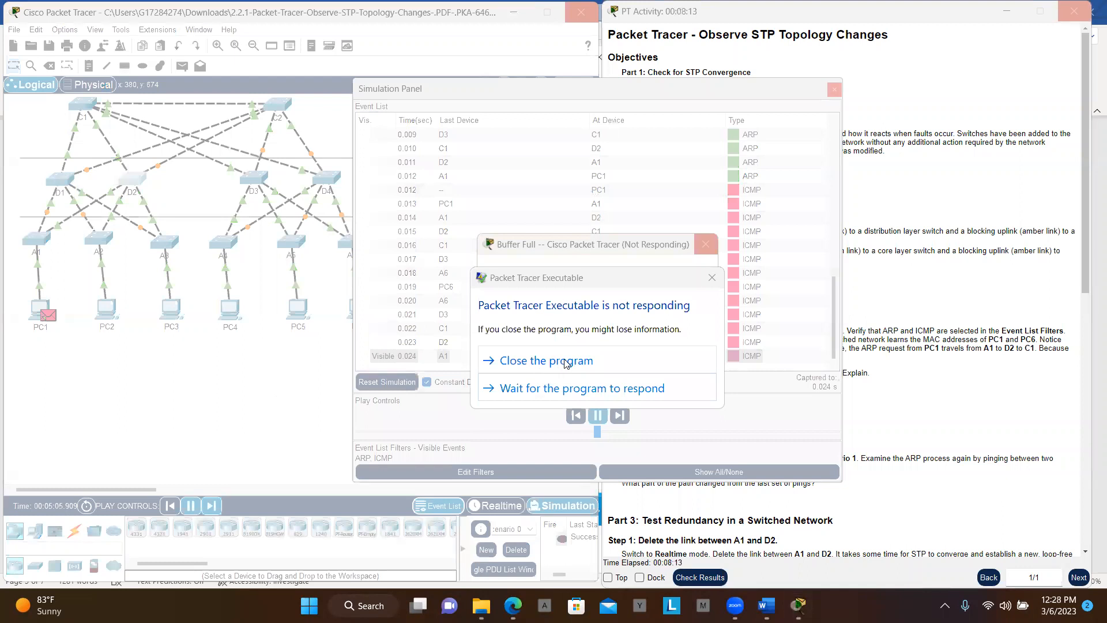
click(576, 394)
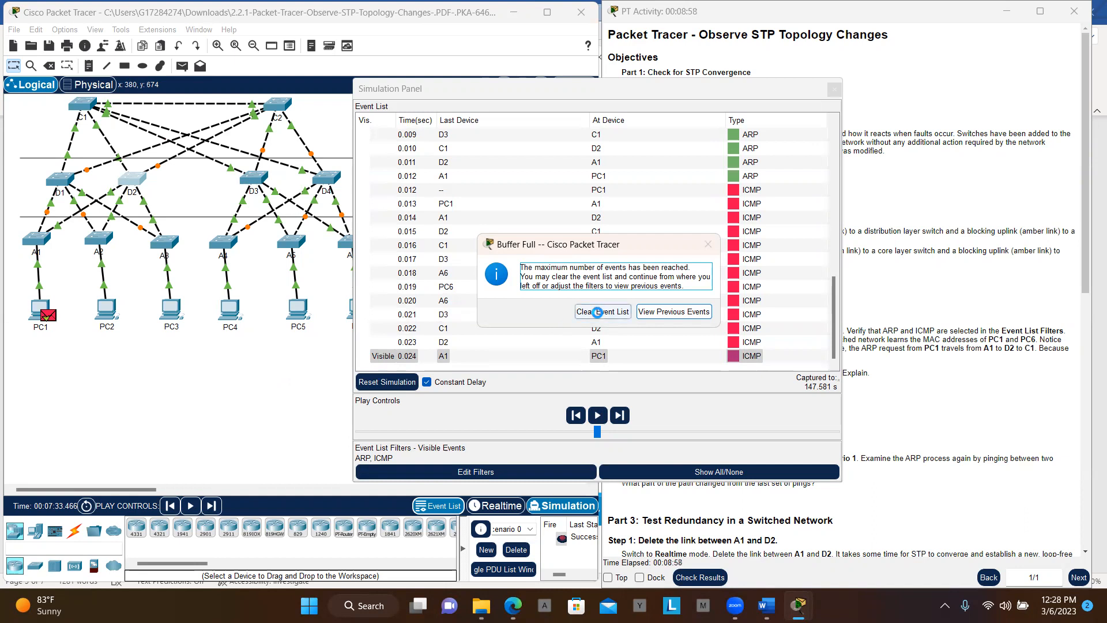
click(598, 312)
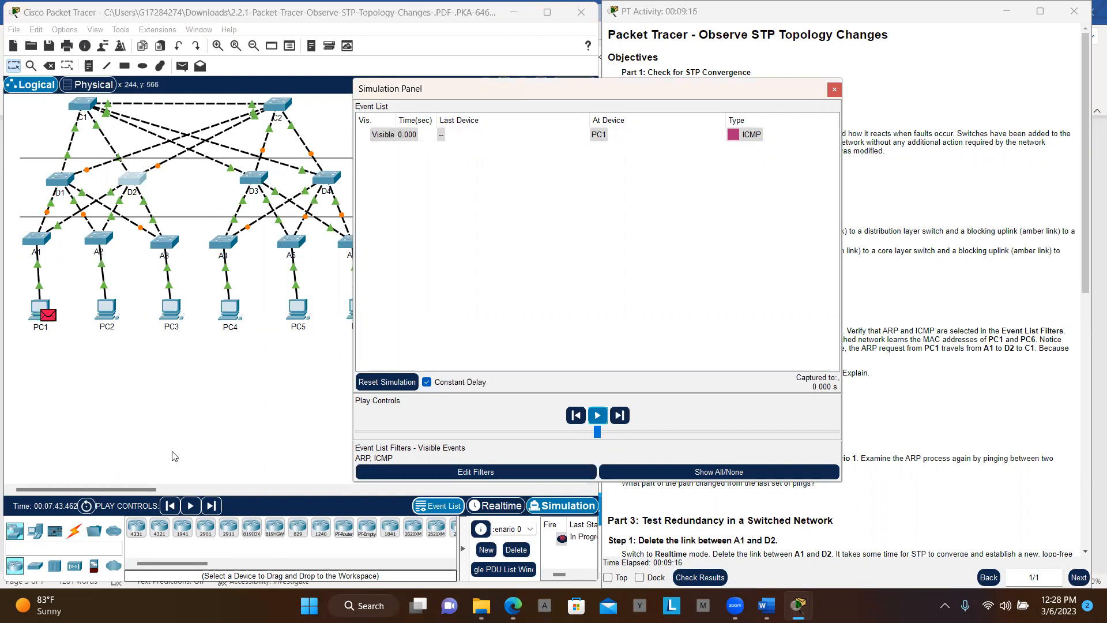
Step: Replay the PC1-to-PC6 ping, pausing and stepping forward until the ICMP reply reaches PC1, and clear the filled event list
click(189, 509)
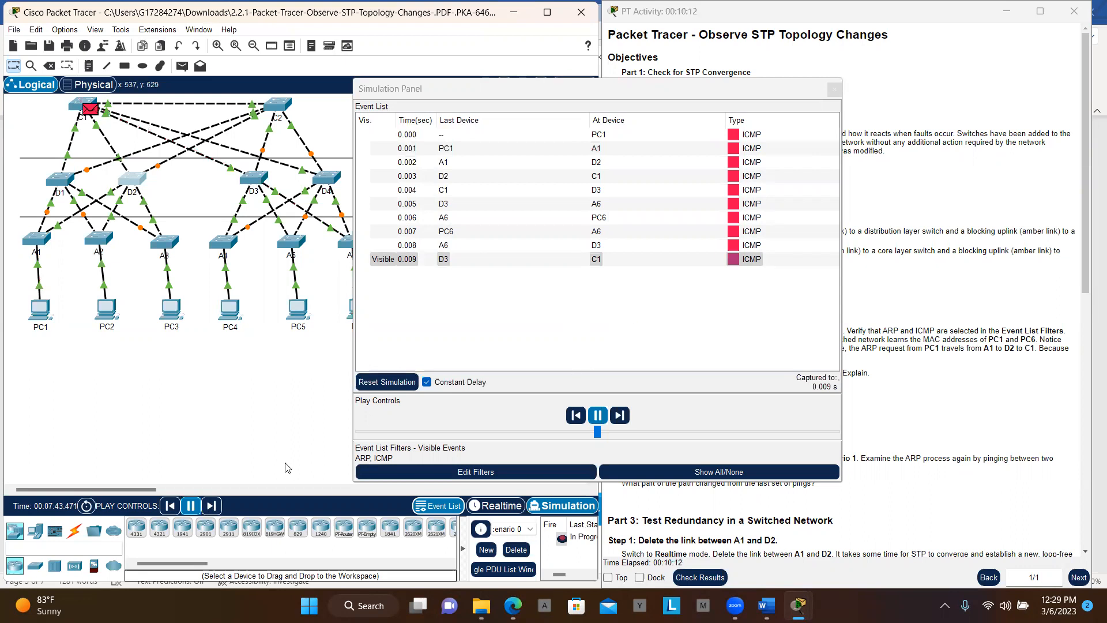
click(190, 506)
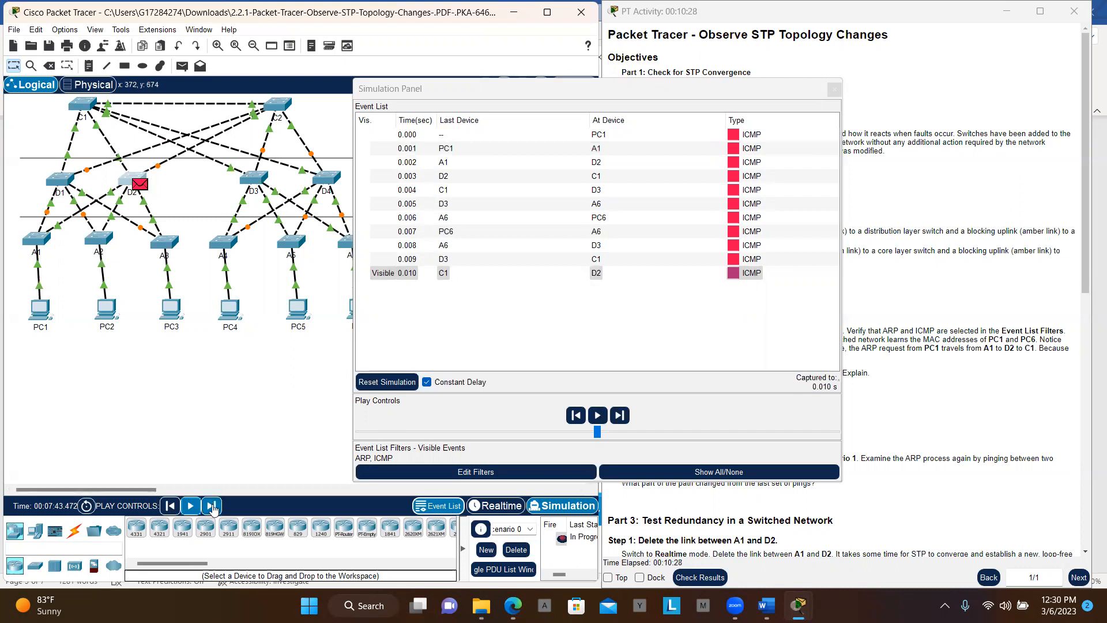
click(212, 508)
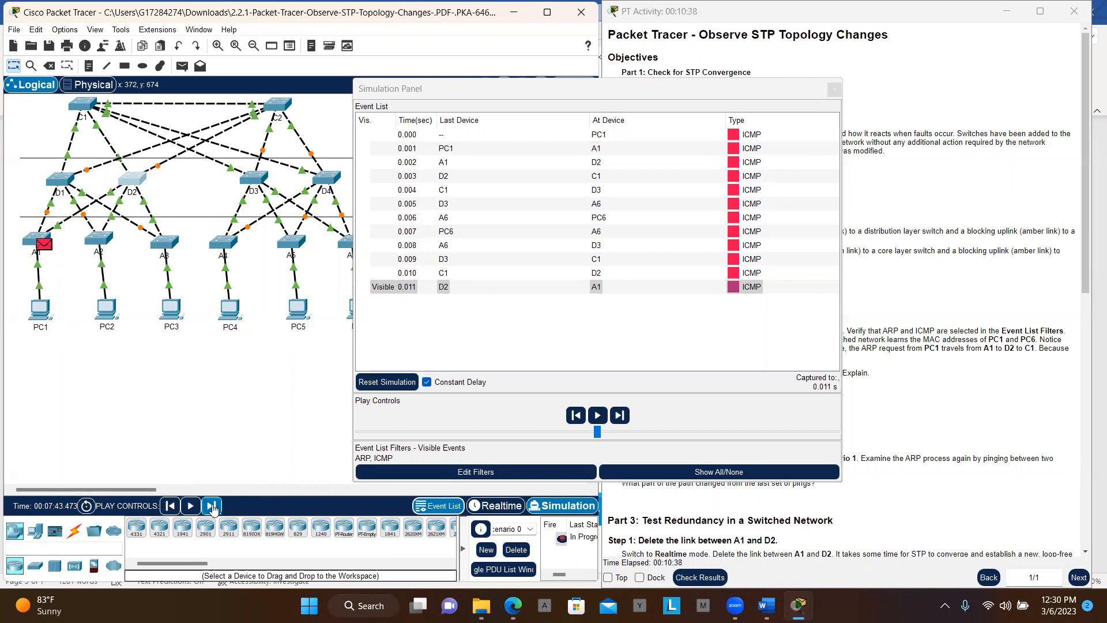
click(212, 507)
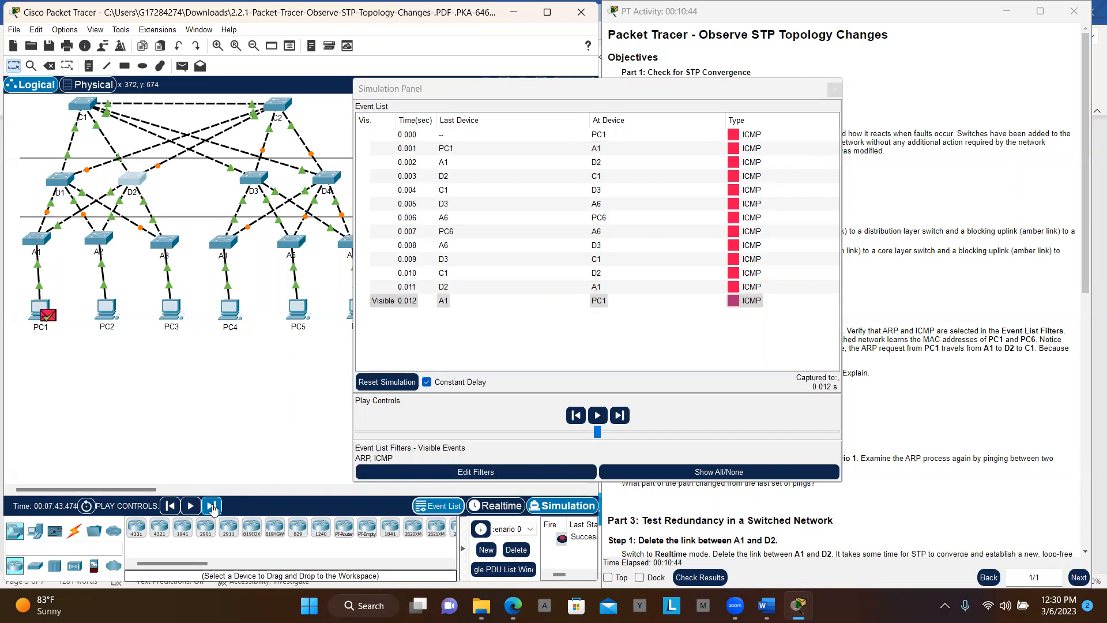
click(213, 507)
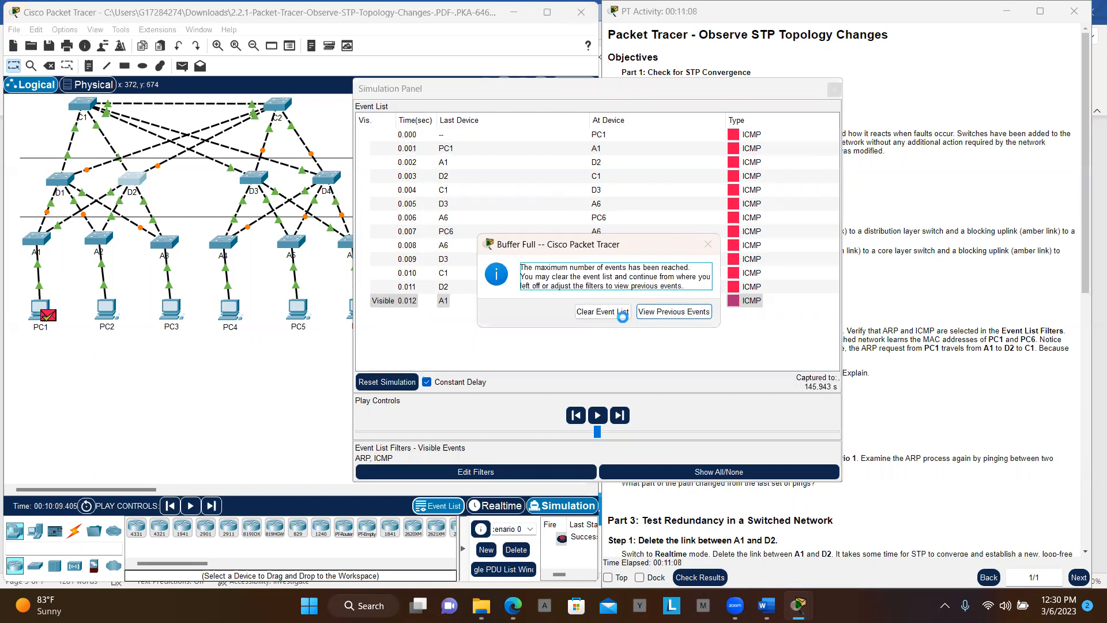
click(603, 311)
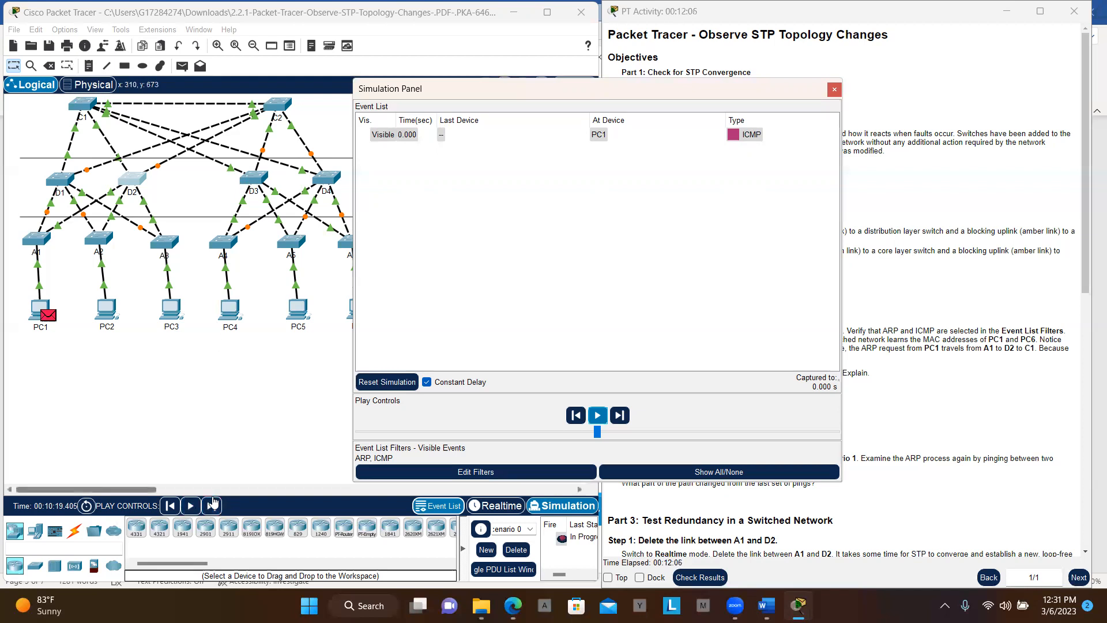
Step: Play the ping again with the Simulation Panel moved off the topology so PC6 is uncovered, and clear the event list
click(191, 505)
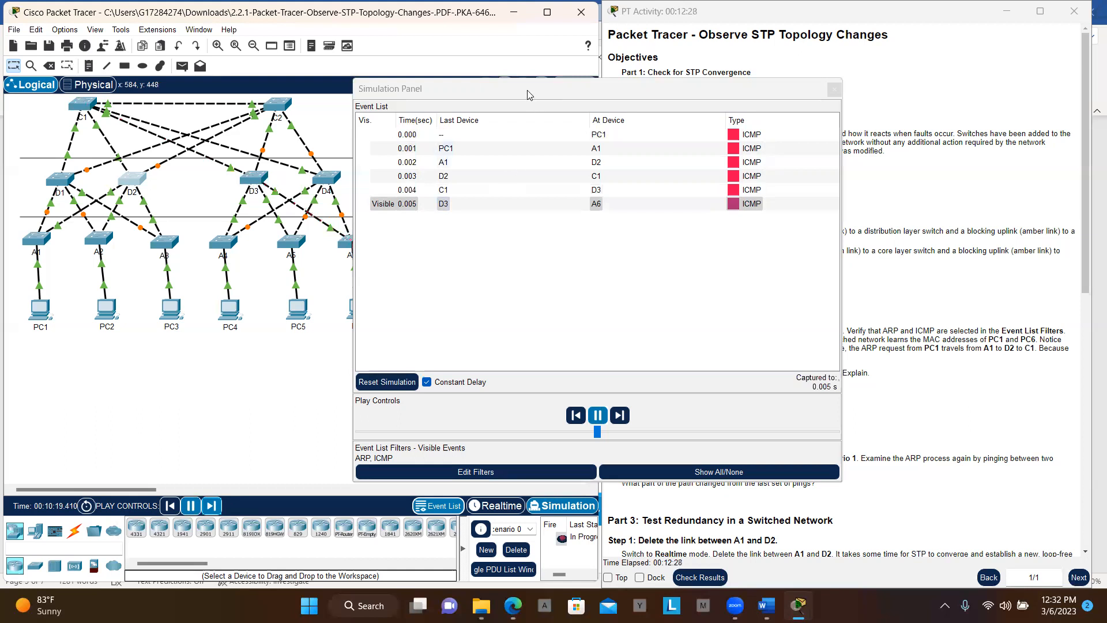
click(556, 95)
drag(556, 94, 665, 101)
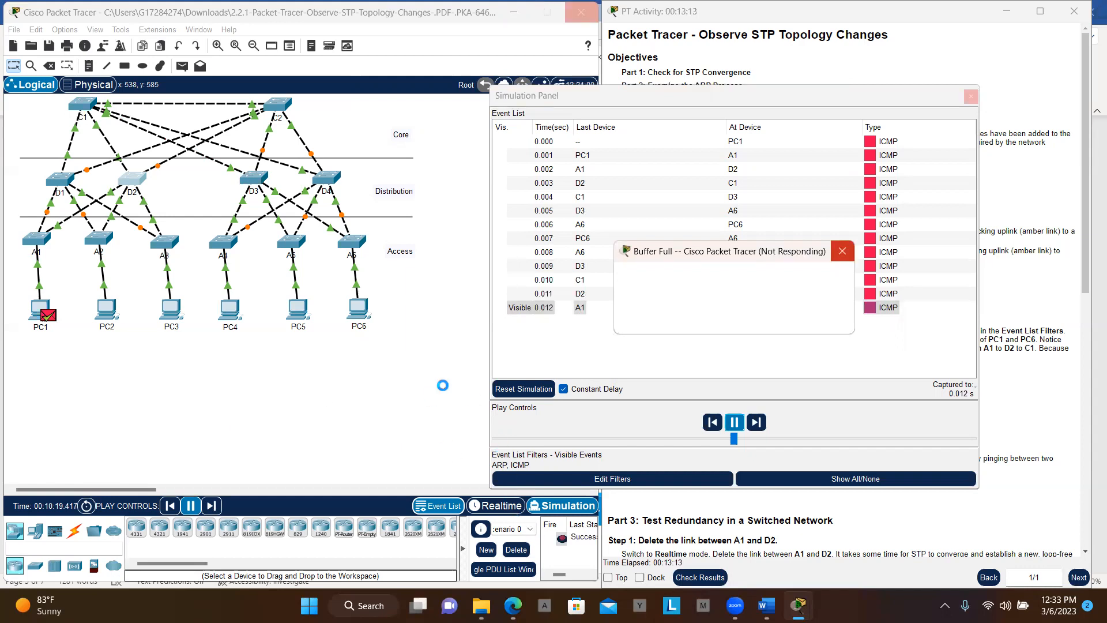
click(753, 321)
Step: Read the activity instructions from Part 1 through Part 3, highlighting the wording about creating Scenario 1
click(1023, 277)
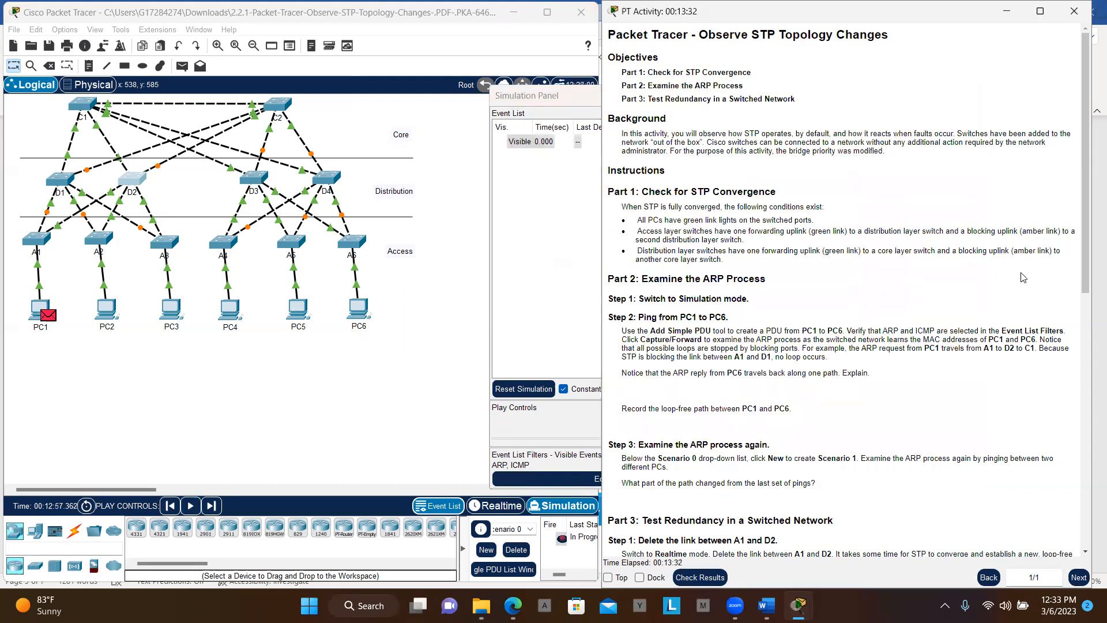
scroll(852, 338, down, 1)
scroll(852, 339, down, 2)
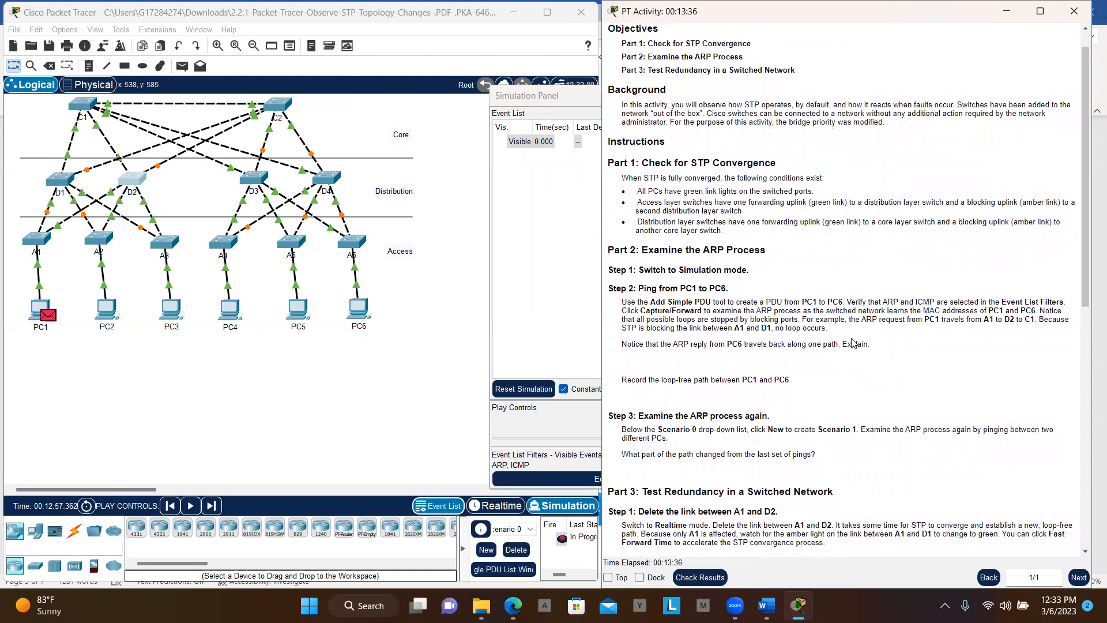
scroll(853, 343, up, 3)
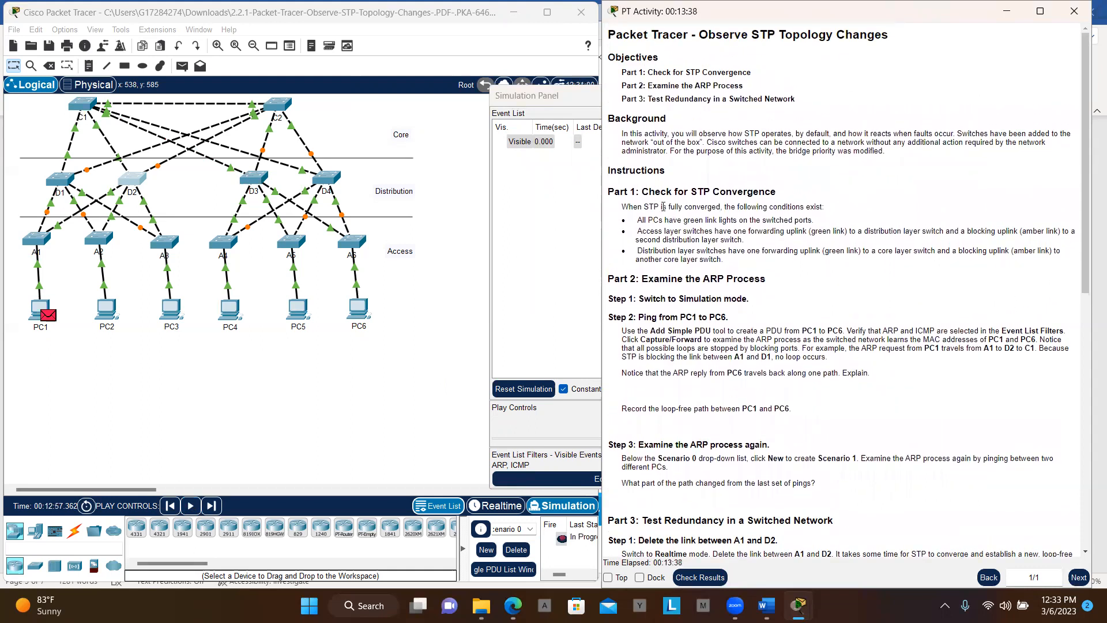
scroll(801, 304, down, 2)
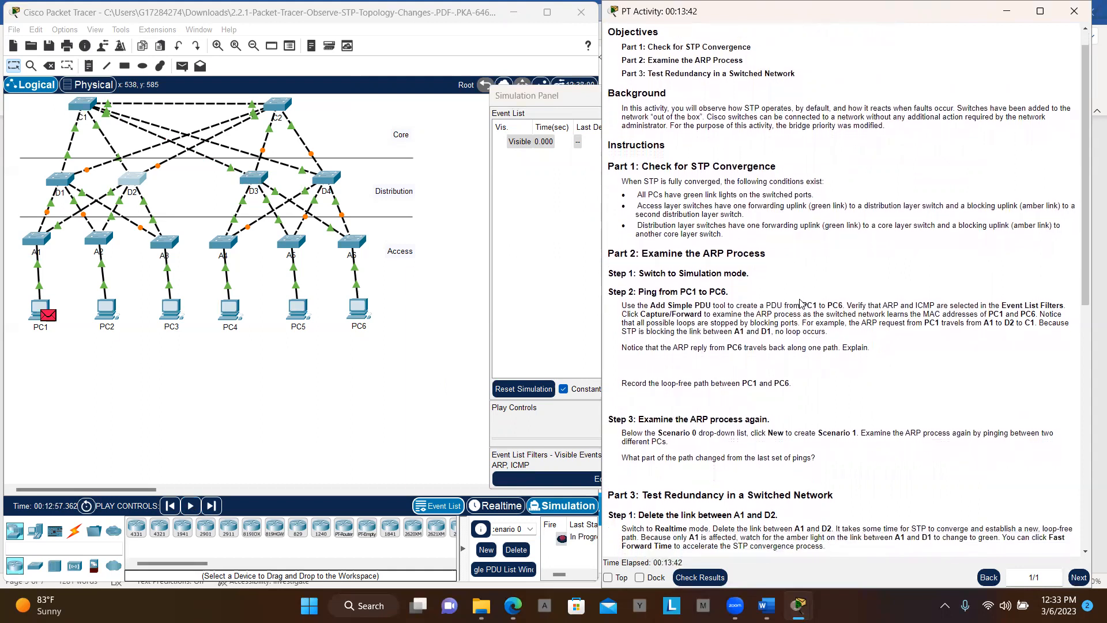
scroll(802, 304, down, 2)
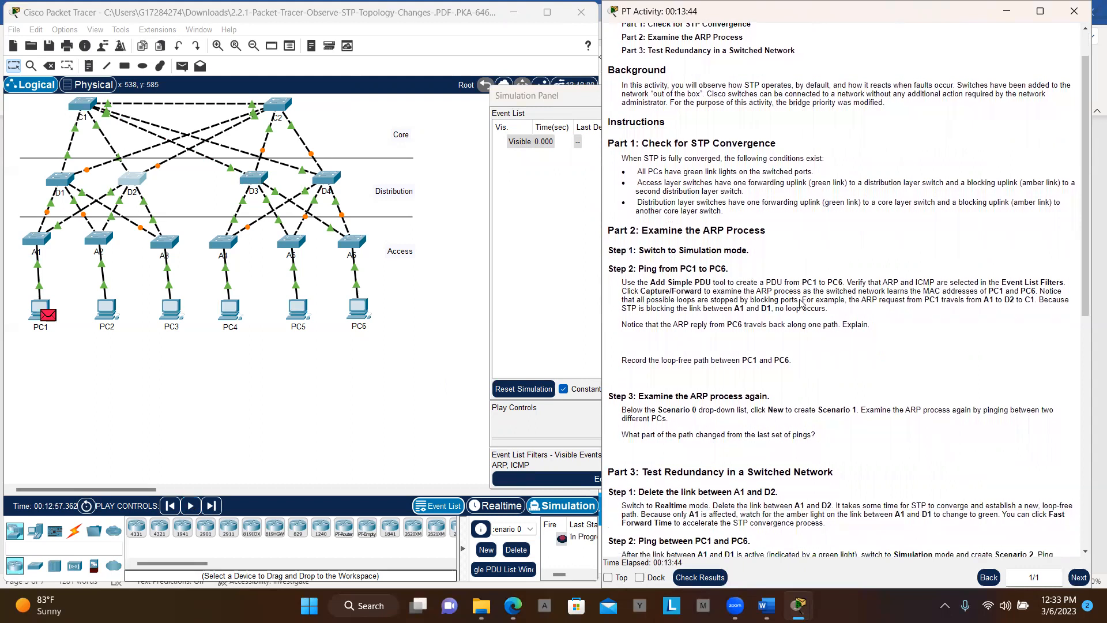
scroll(801, 304, down, 3)
scroll(800, 299, down, 4)
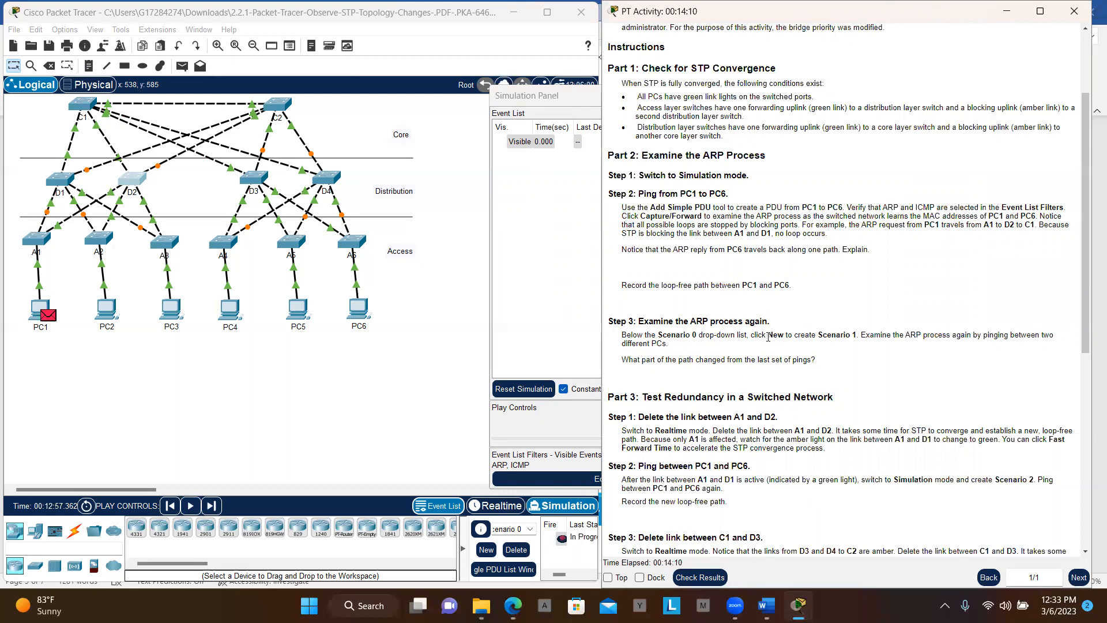
drag(768, 336, 870, 332)
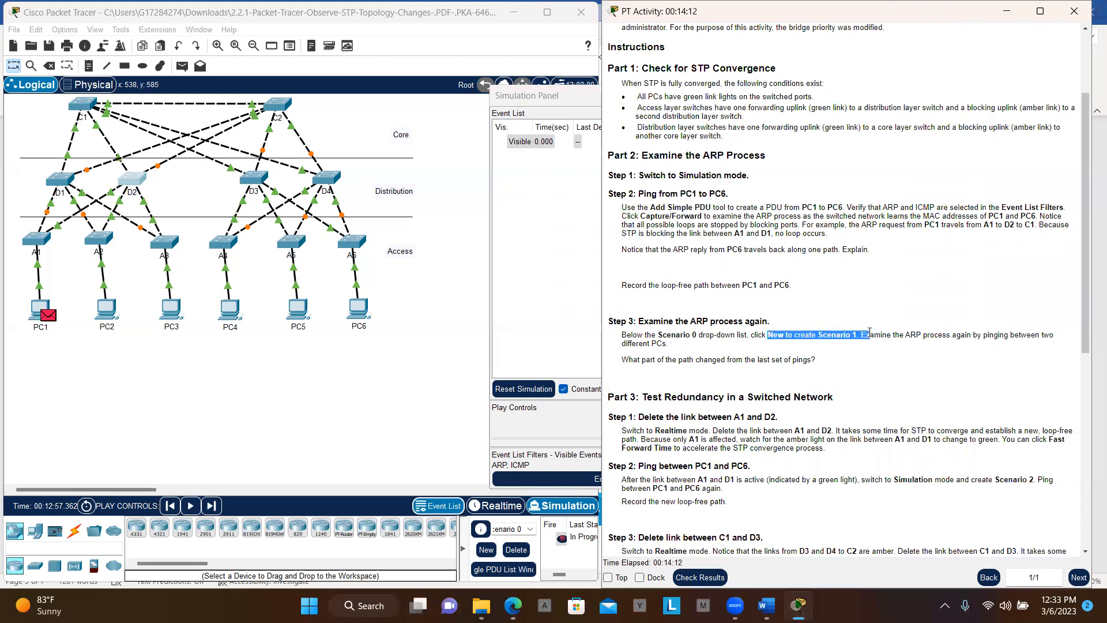
Step: Rename the current PDU scenario from the topology window as Scenario 1
click(428, 400)
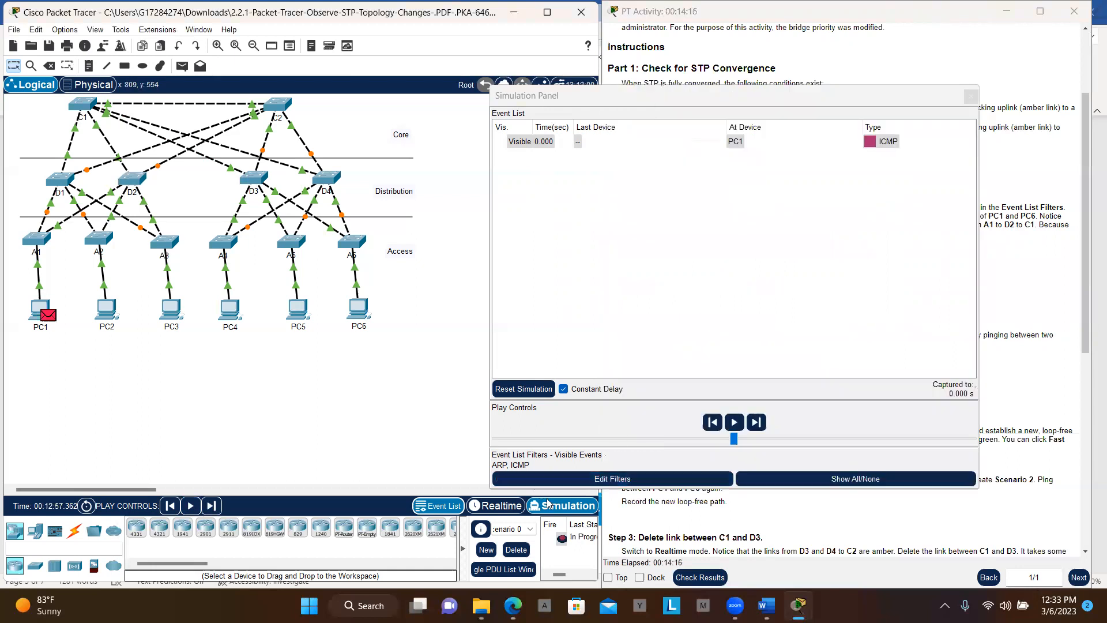
click(522, 529)
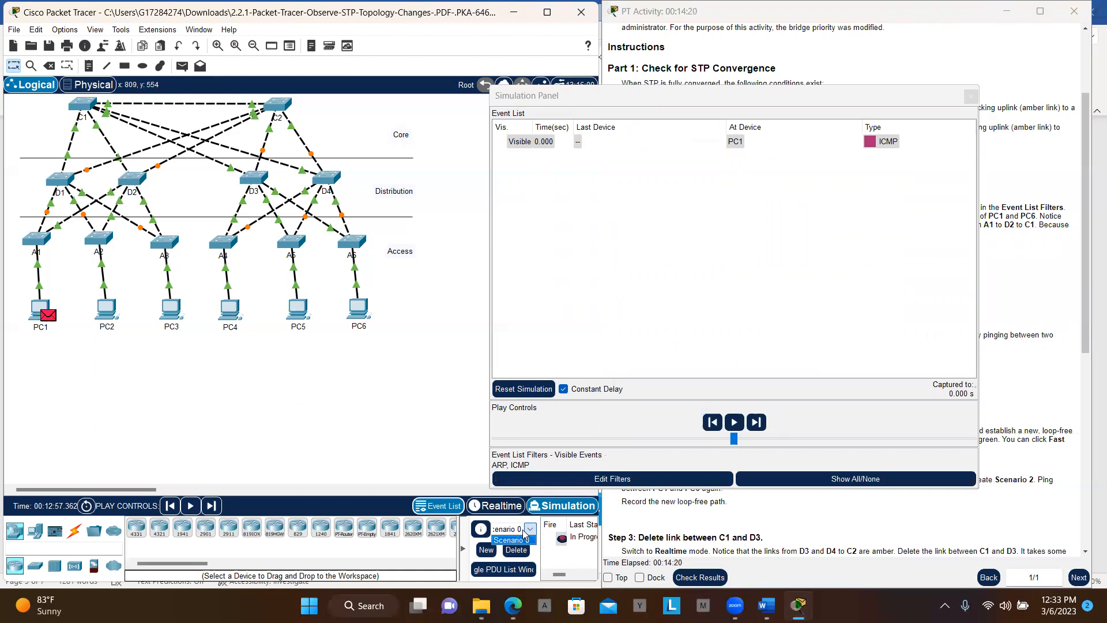
click(521, 528)
key(BackSpace)
text(2)
key(BackSpace)
text(1)
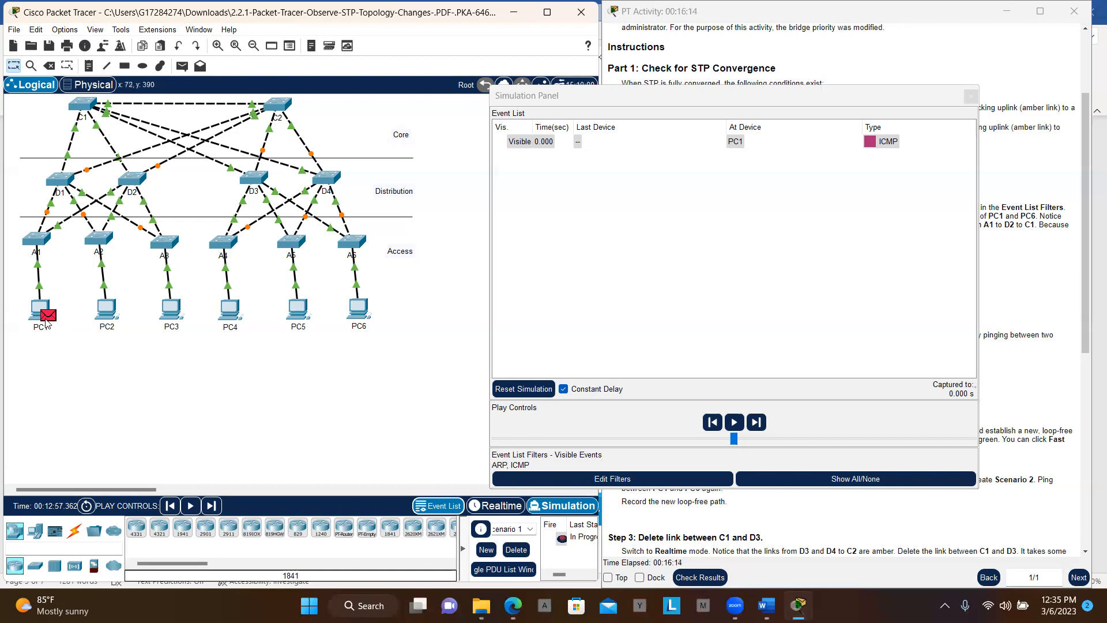
Step: Add a simple PDU from PC4 to PC5 and play the simulation while reading the Part 3 instructions
click(182, 67)
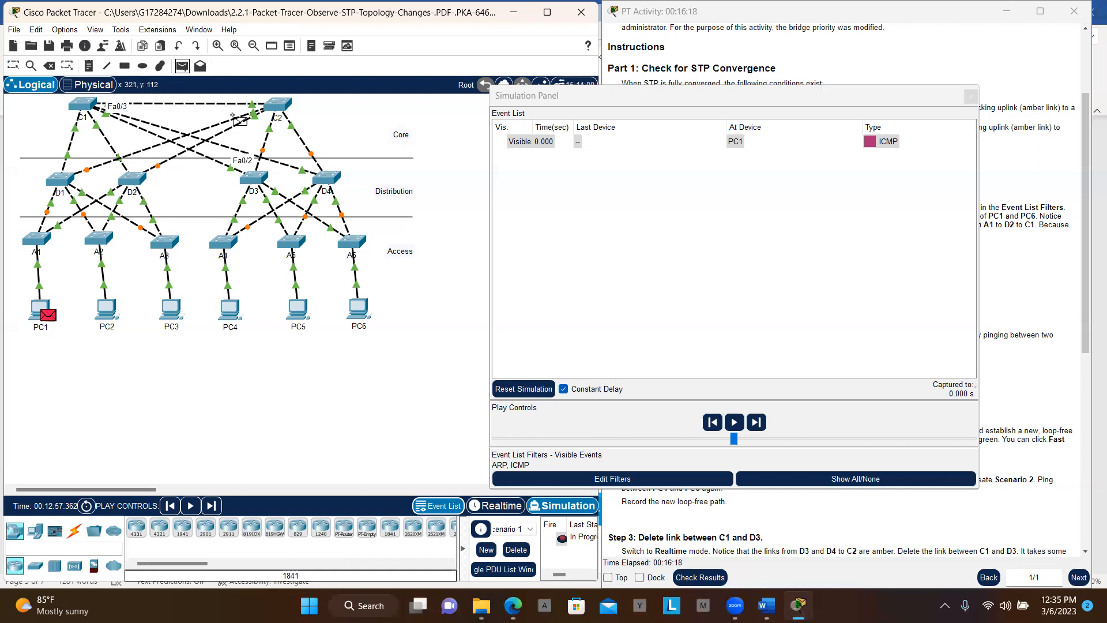
click(235, 302)
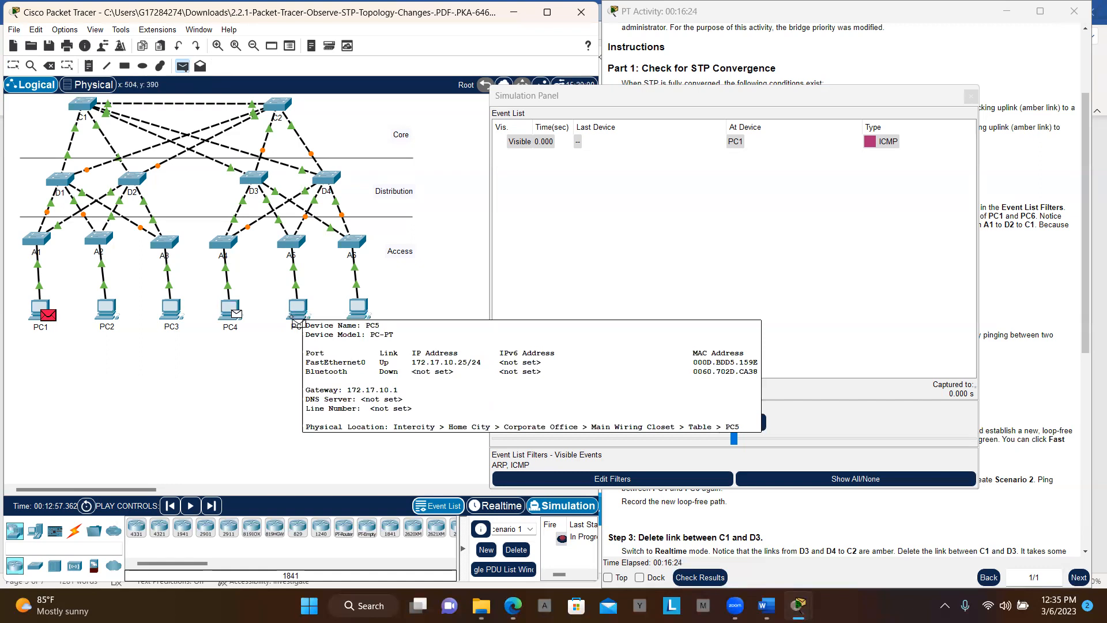
click(299, 309)
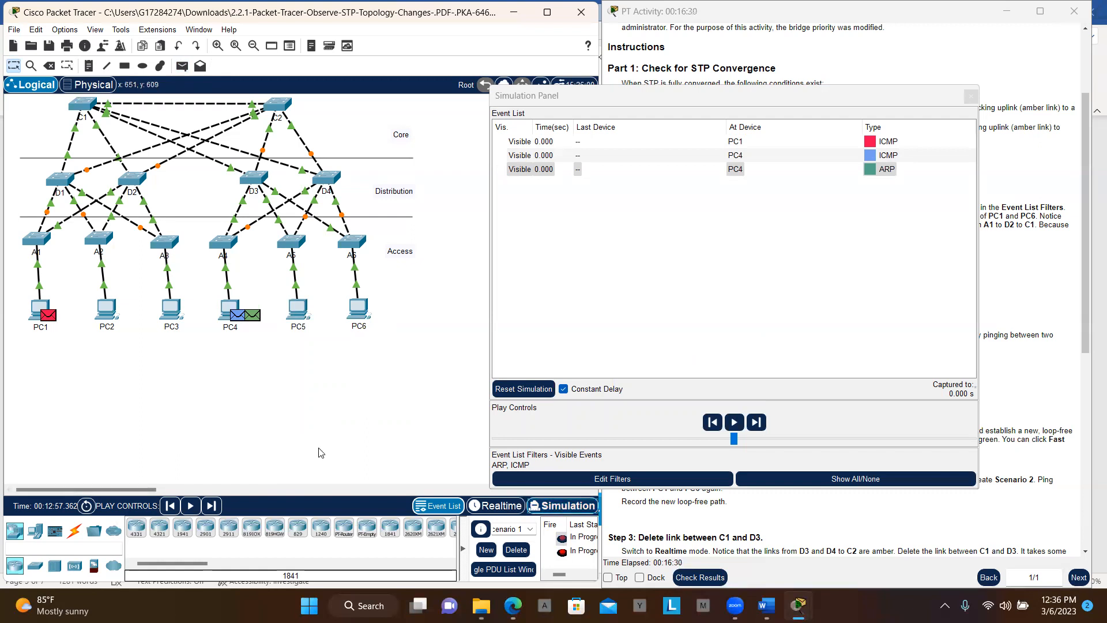
click(191, 508)
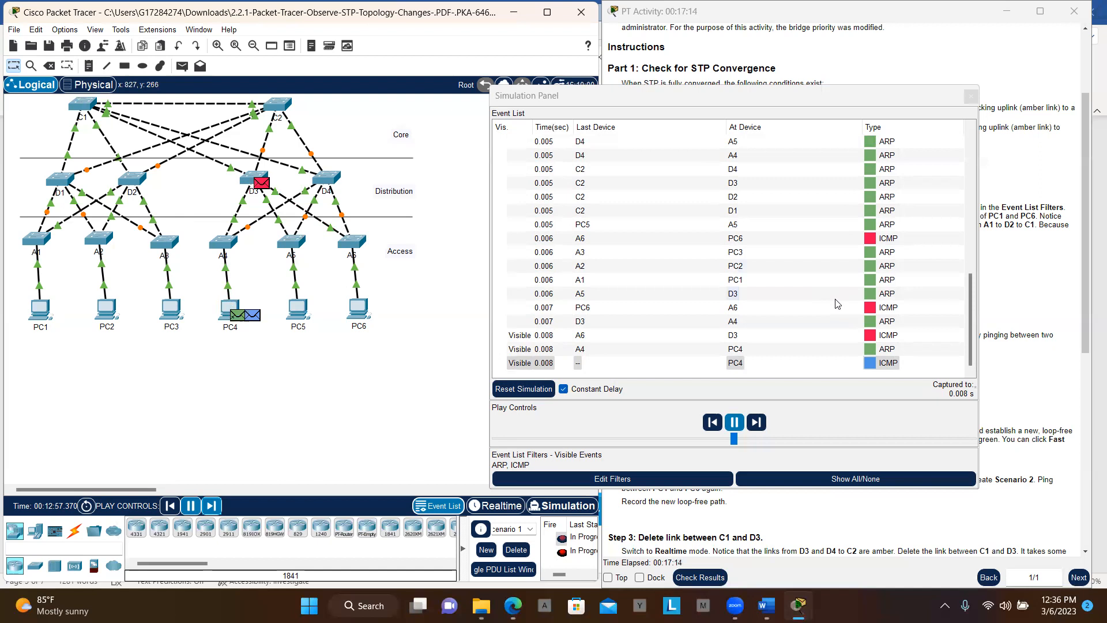
click(1025, 297)
scroll(891, 315, down, 2)
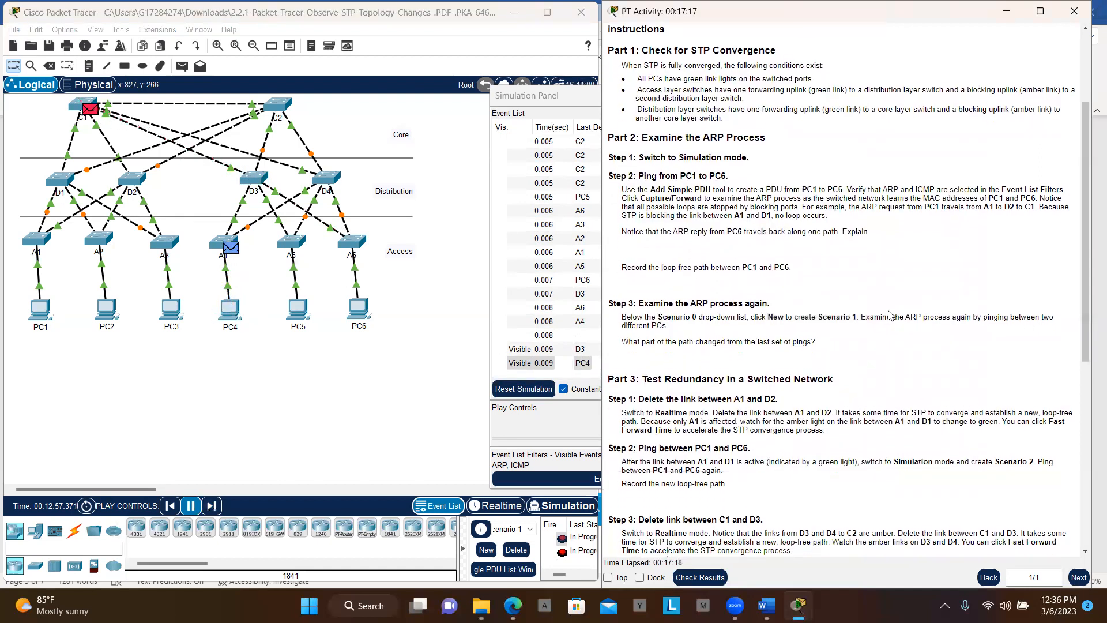
scroll(891, 315, down, 3)
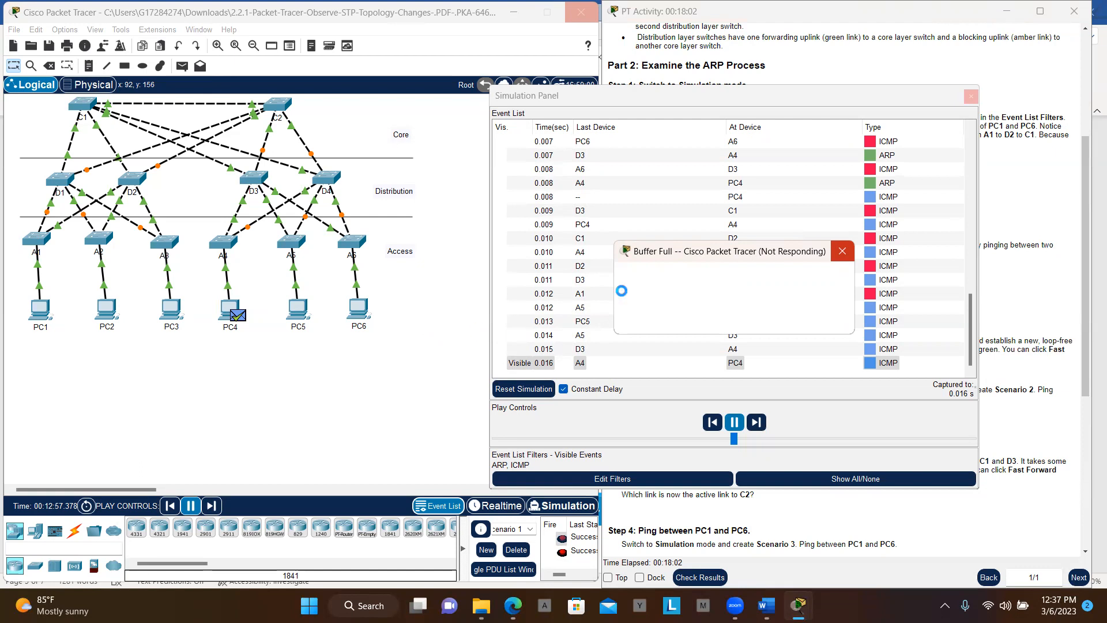
Step: Keep the unresponsive program open until it recovers, and empty the event list of the PC4-to-PC5 simulation
click(838, 257)
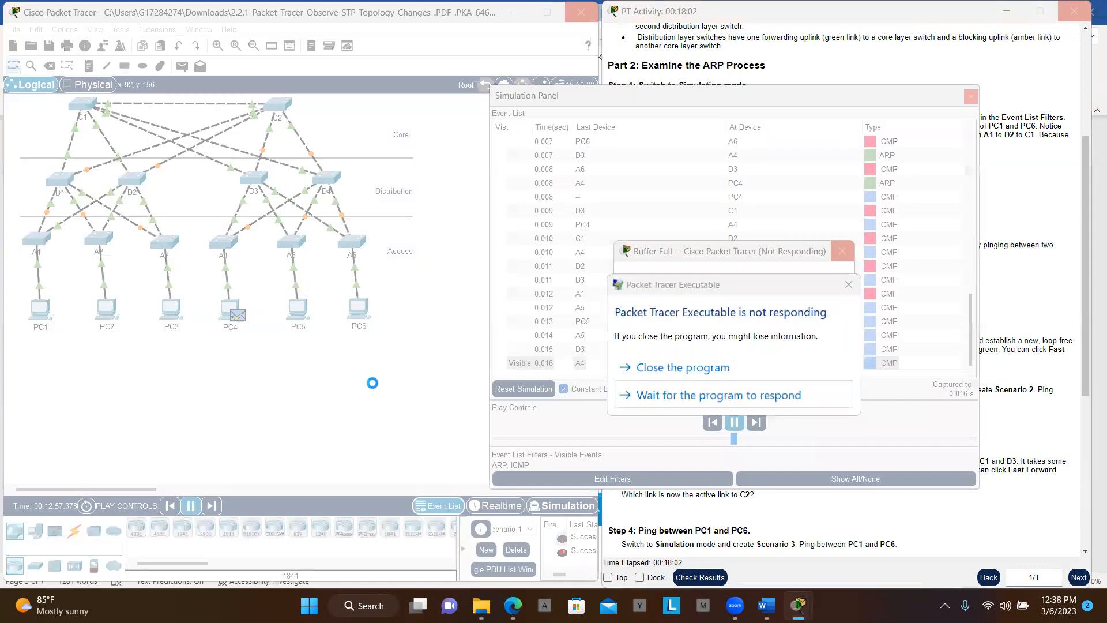
click(676, 393)
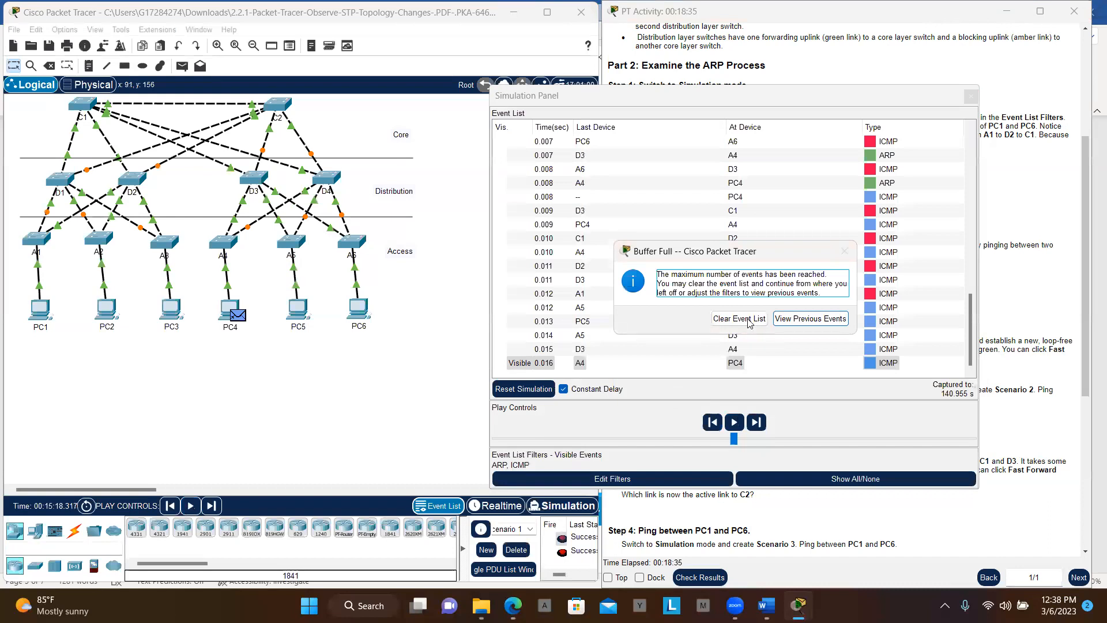
click(741, 319)
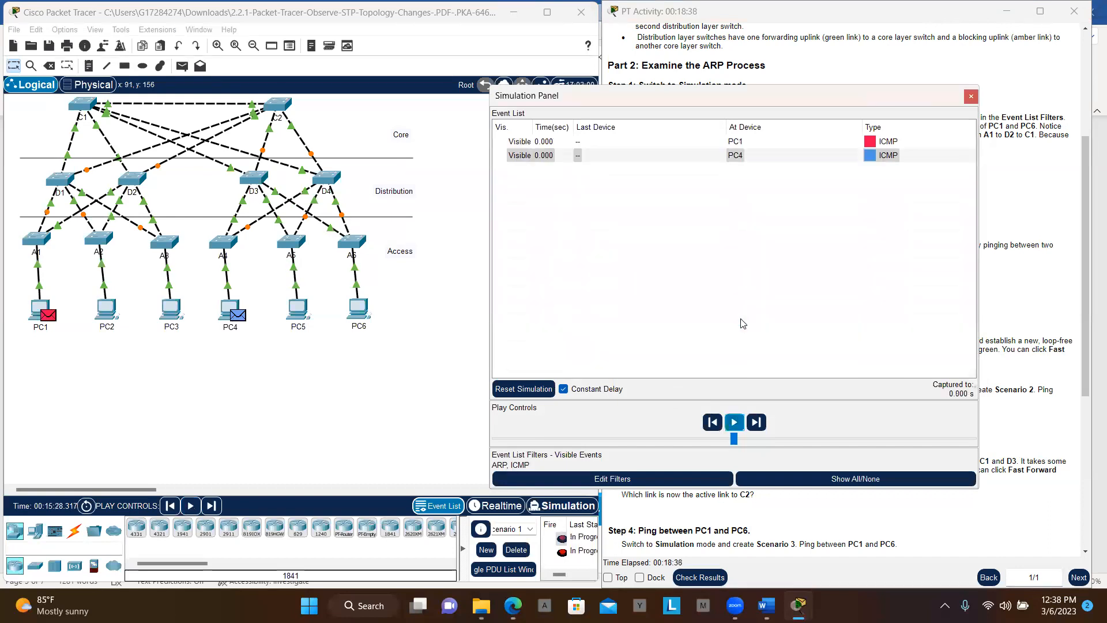
Step: Delete the link between switches A1 and D2 in the topology
click(304, 389)
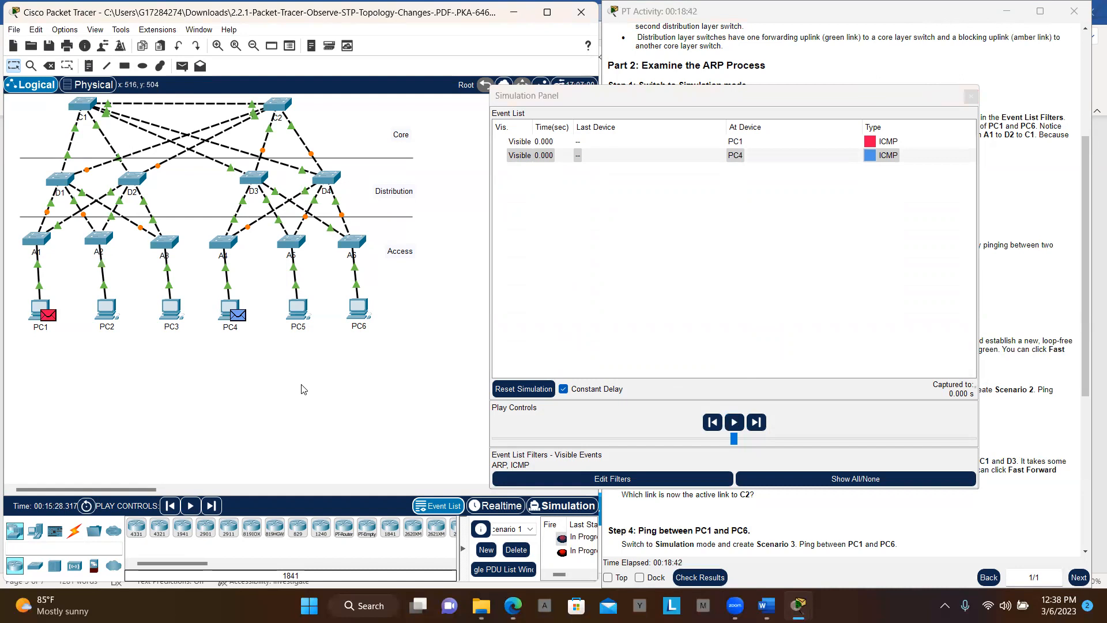
key(Delete)
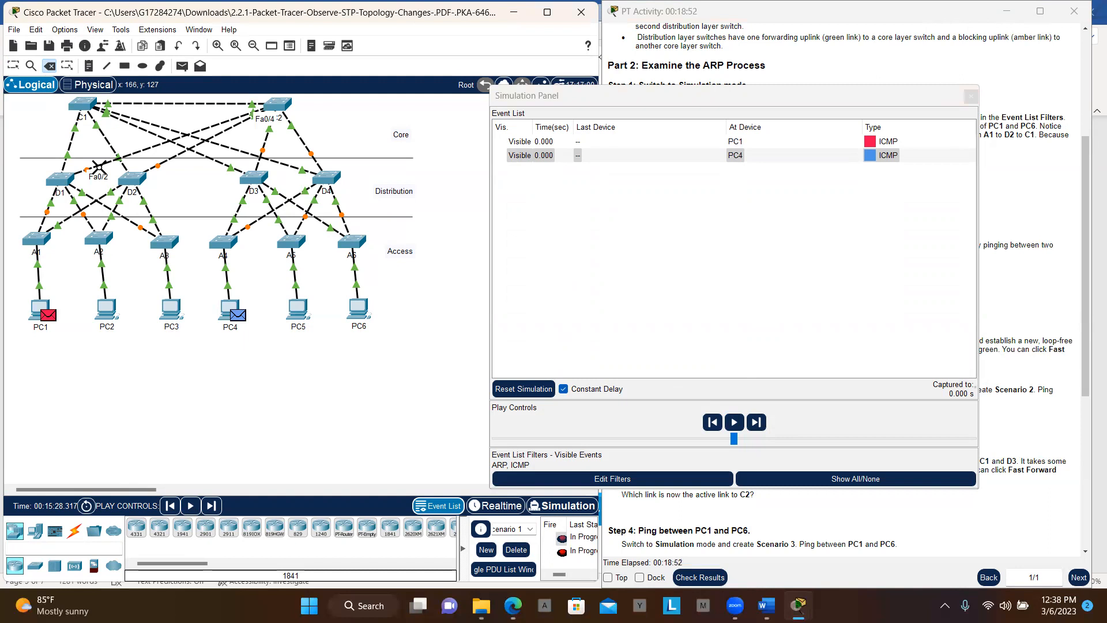
click(60, 219)
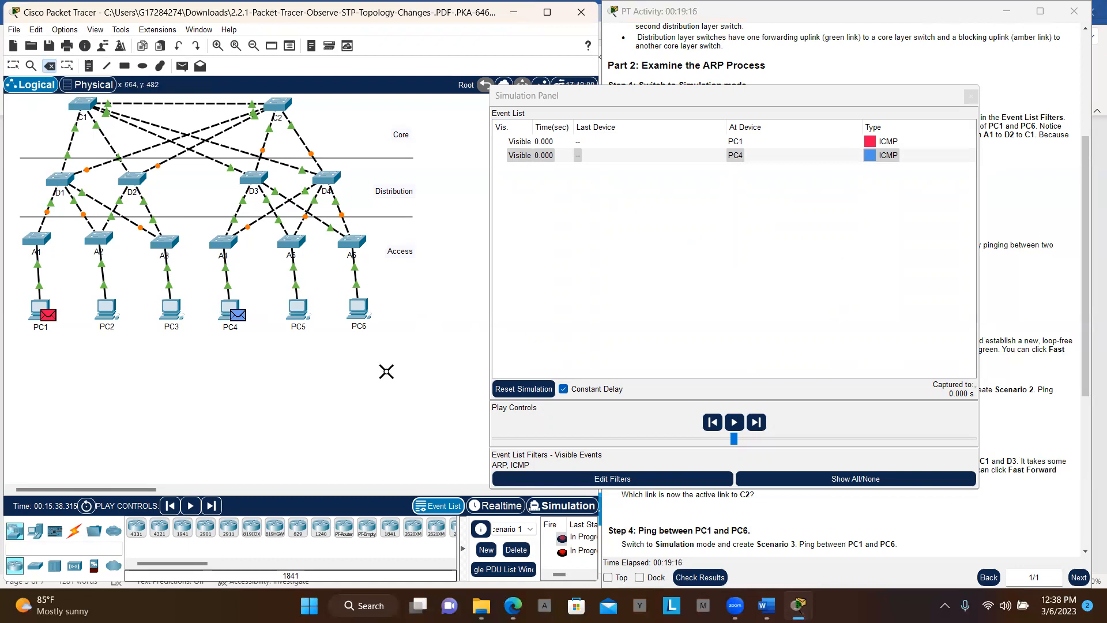
Step: Start a simple PDU at PC2 and advance the simulation event by event until the PC4-to-PC5 ping reaches PC5
click(33, 67)
click(182, 66)
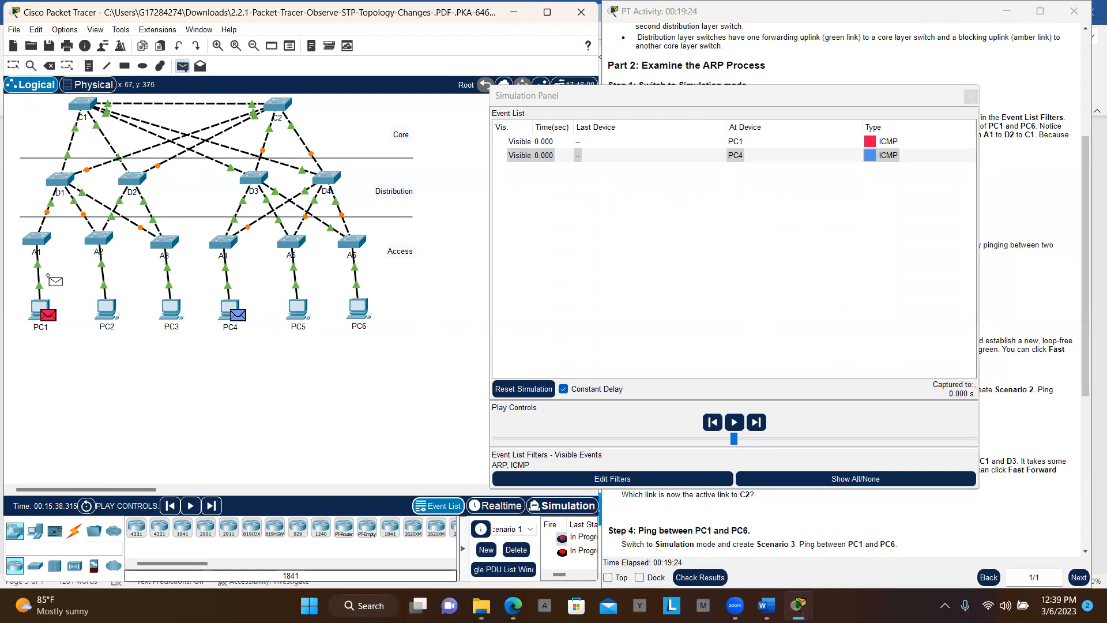
mouse_move(49, 241)
click(107, 308)
click(212, 507)
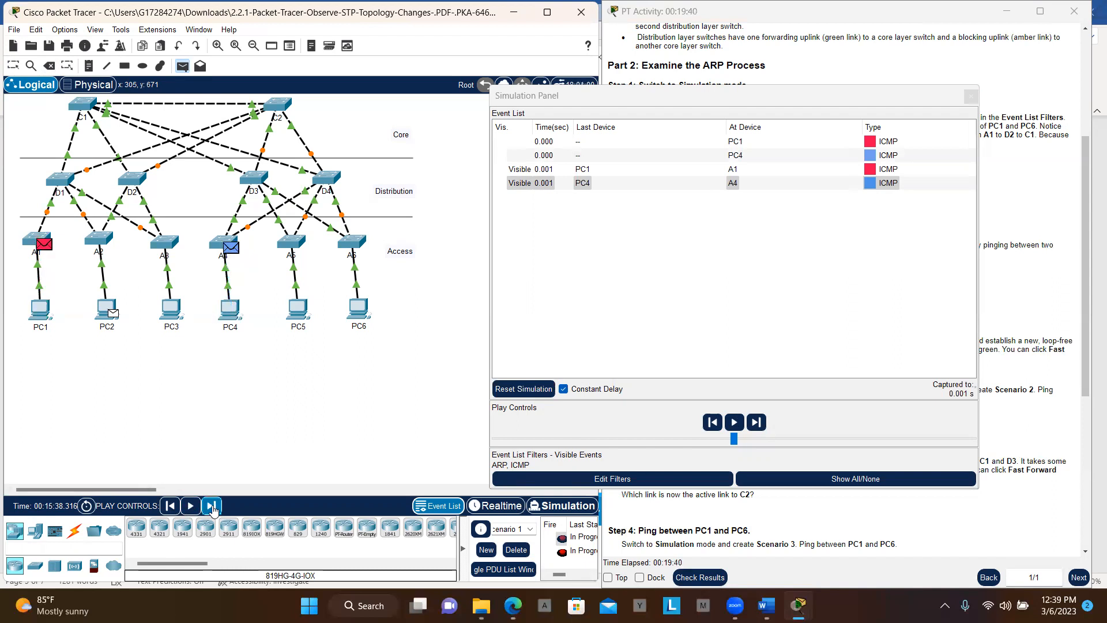
click(213, 506)
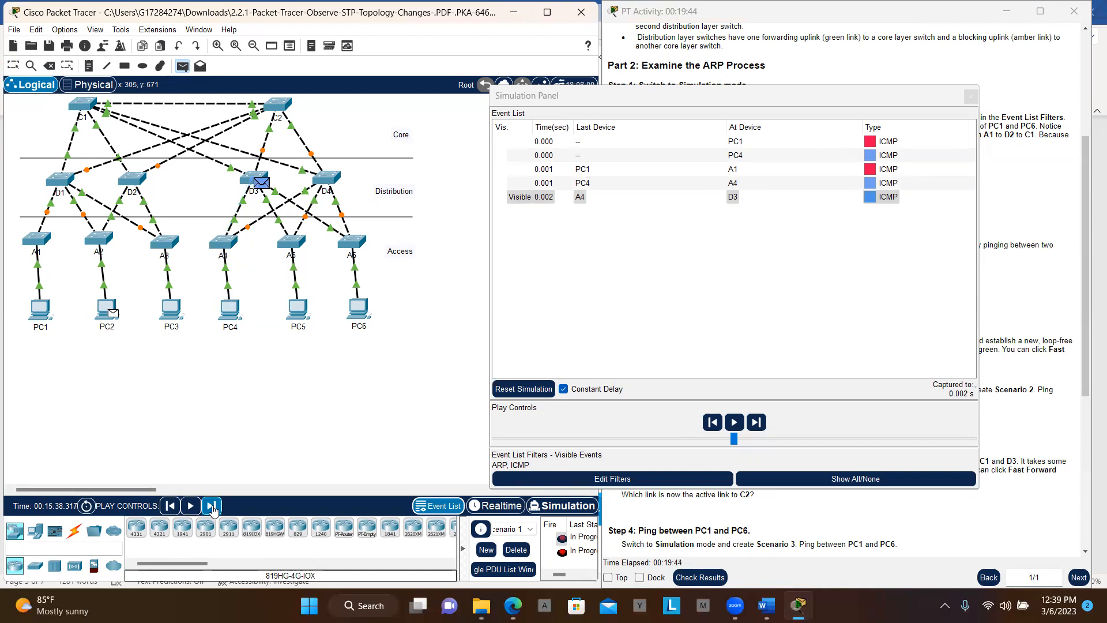
click(212, 507)
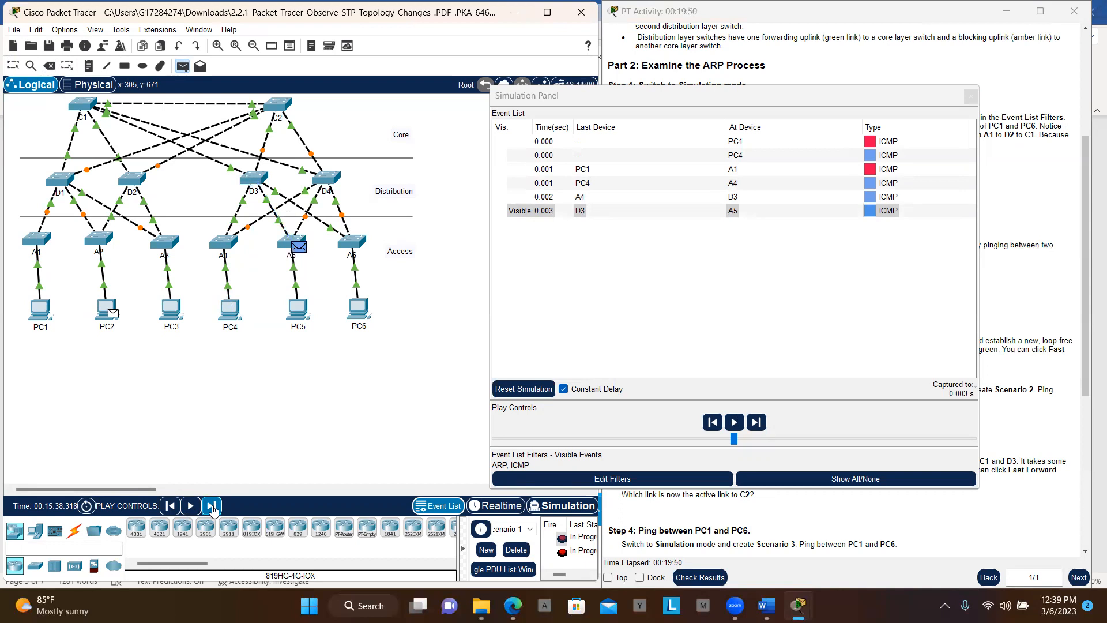
click(212, 506)
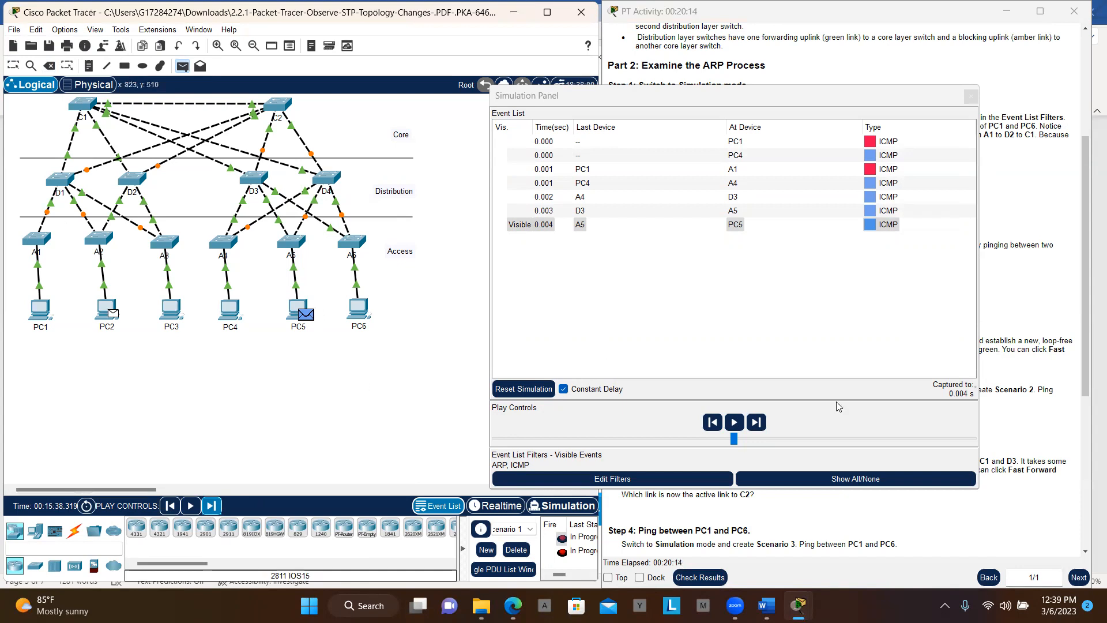
Step: Check Part 3 Step 3 of the instructions and delete the link between switches C1 and D3
click(1004, 427)
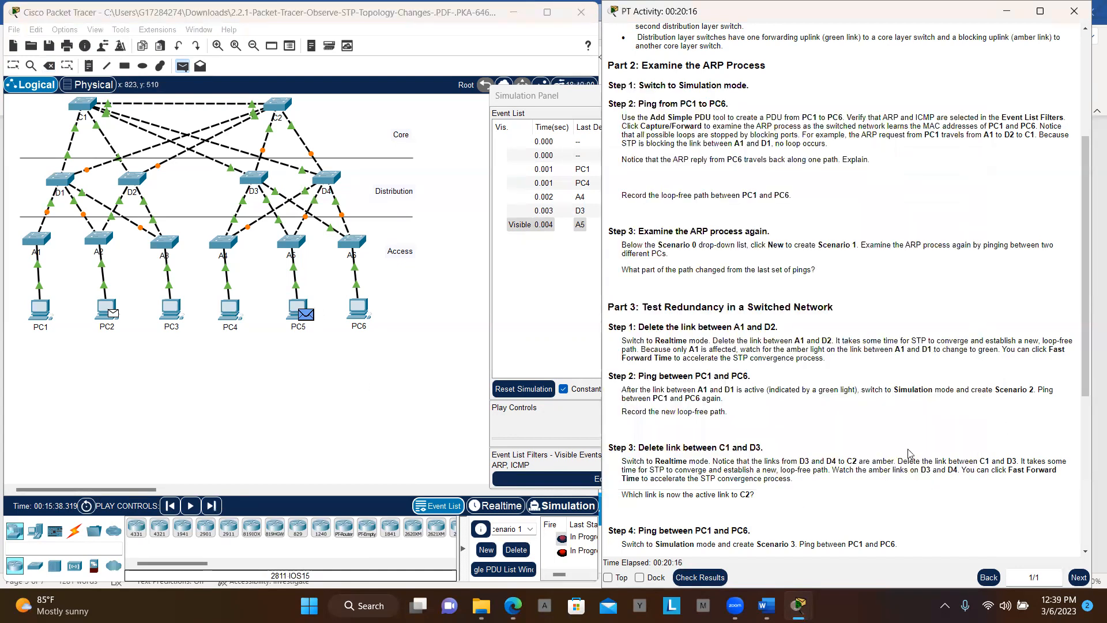
scroll(709, 407, down, 2)
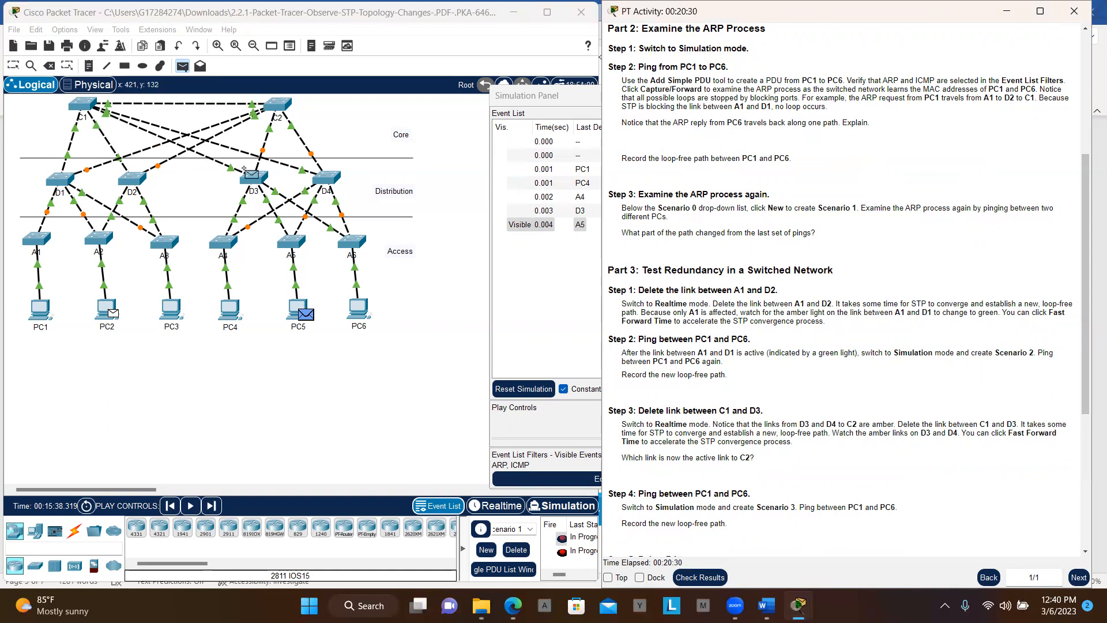
click(352, 393)
key(Delete)
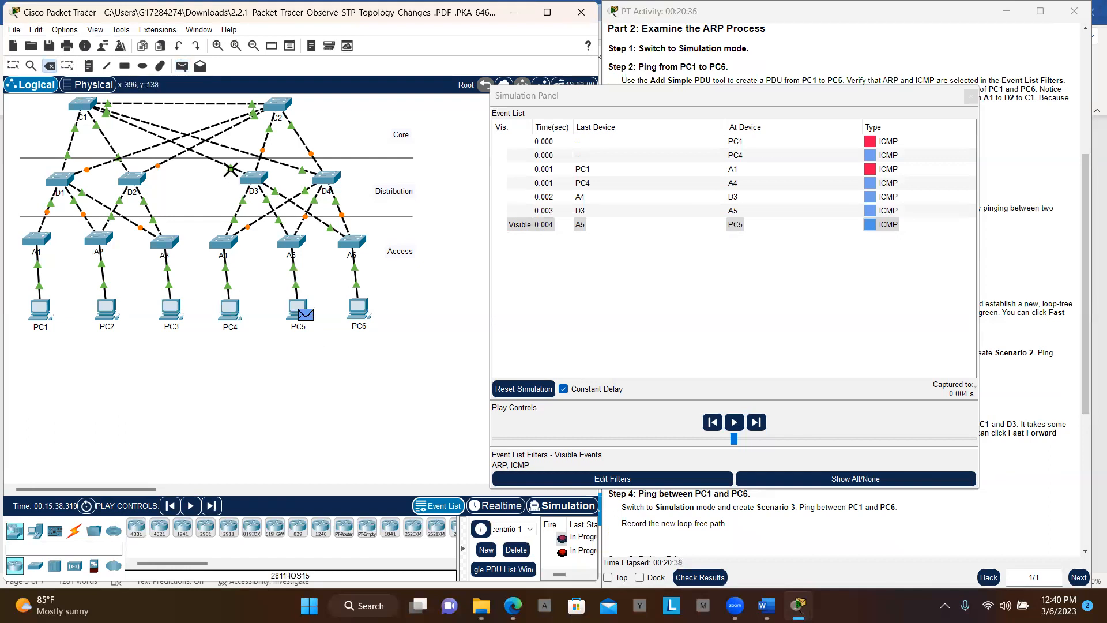
click(148, 131)
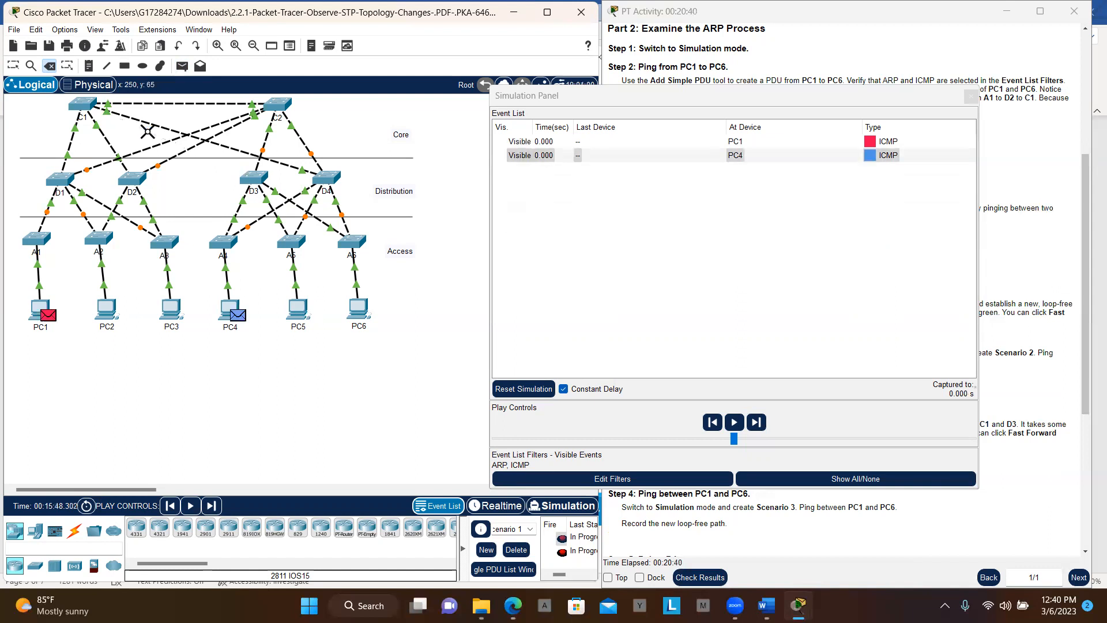
Step: Leave delete mode and advance the simulation five events to follow the PC4-to-PC5 ping without the C1-D3 link
key(Escape)
click(214, 507)
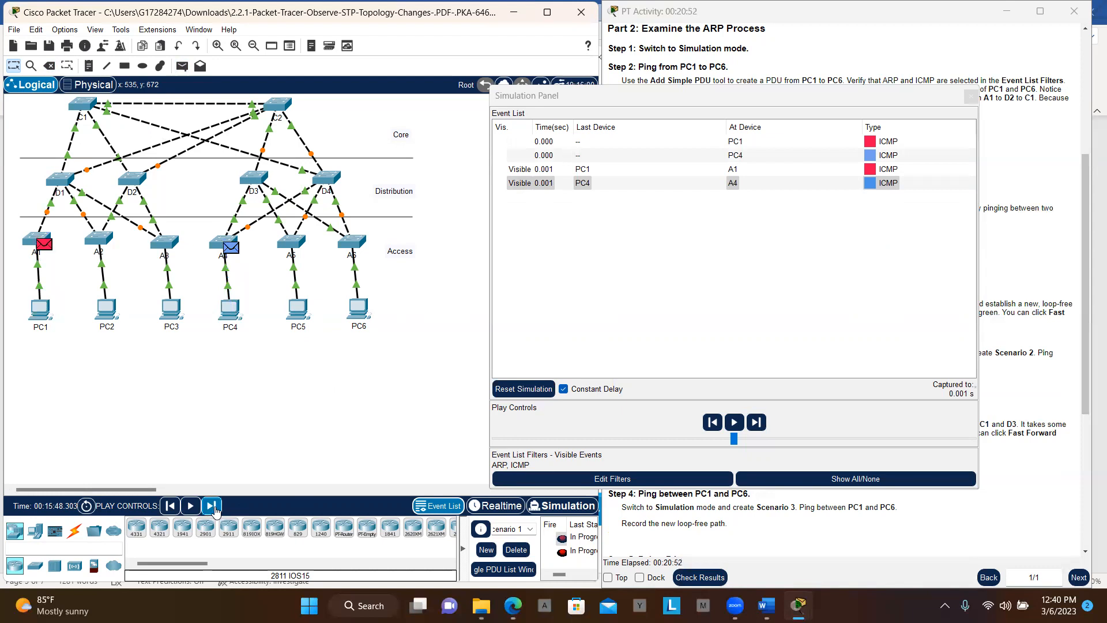
click(214, 508)
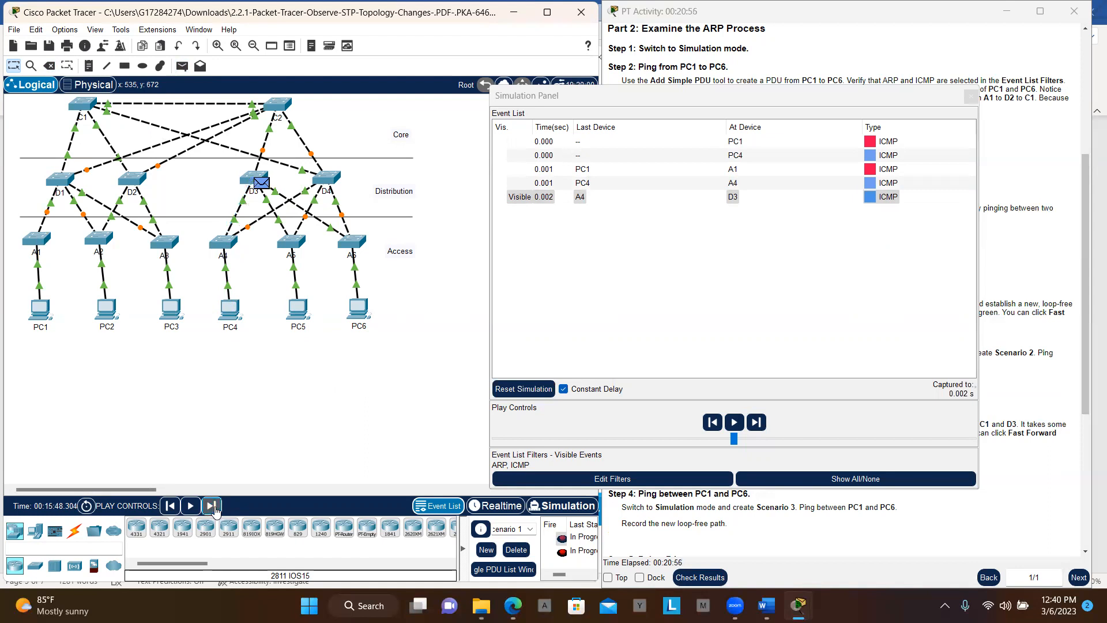
click(214, 508)
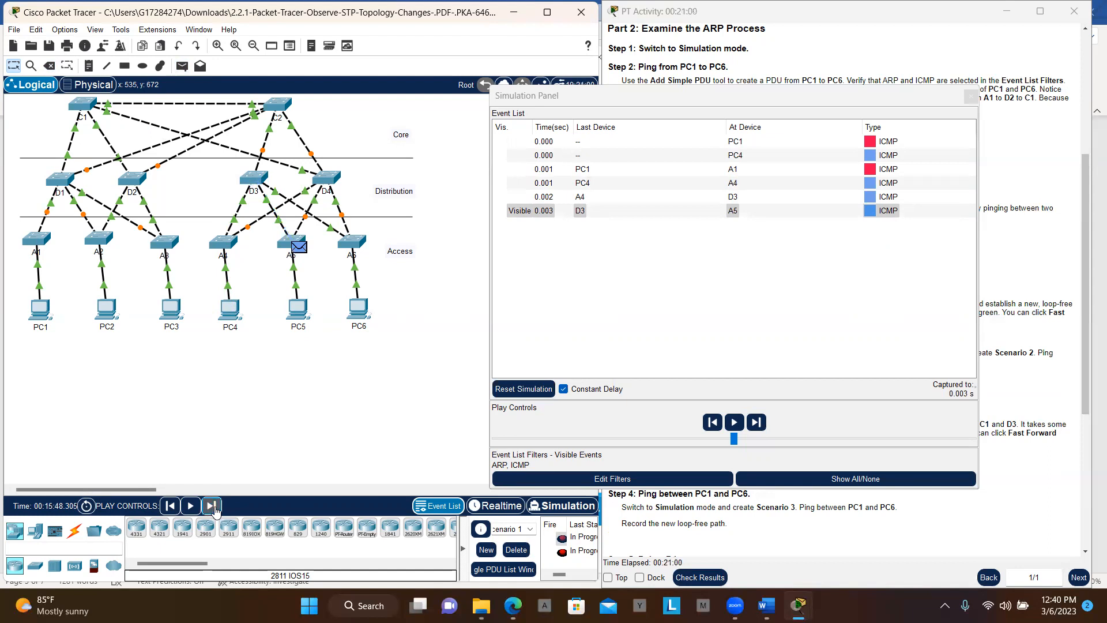
click(213, 507)
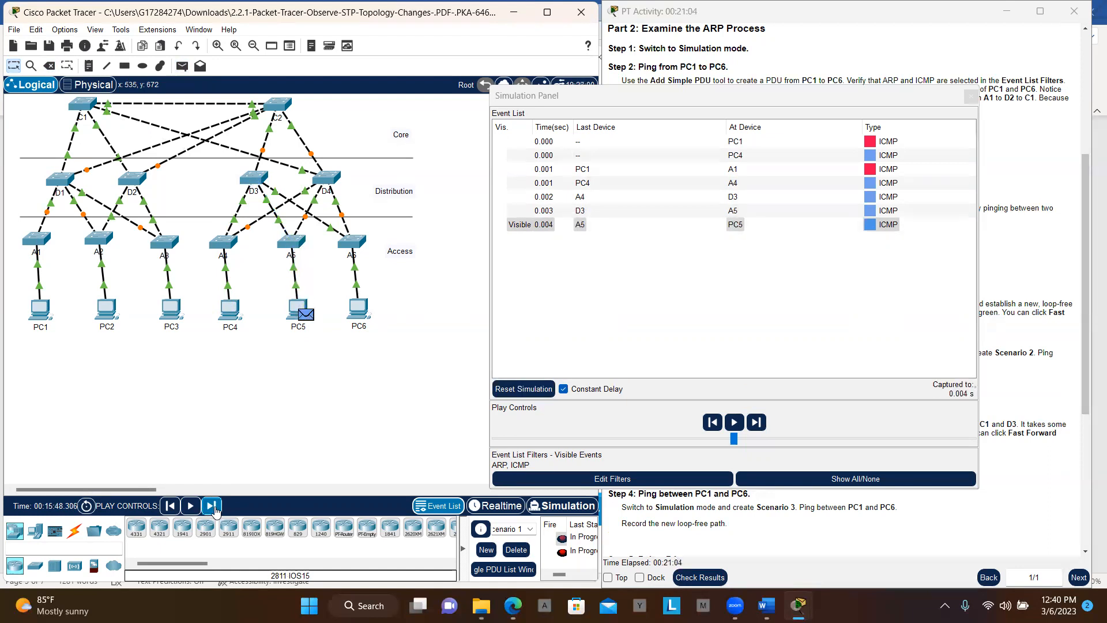
click(213, 508)
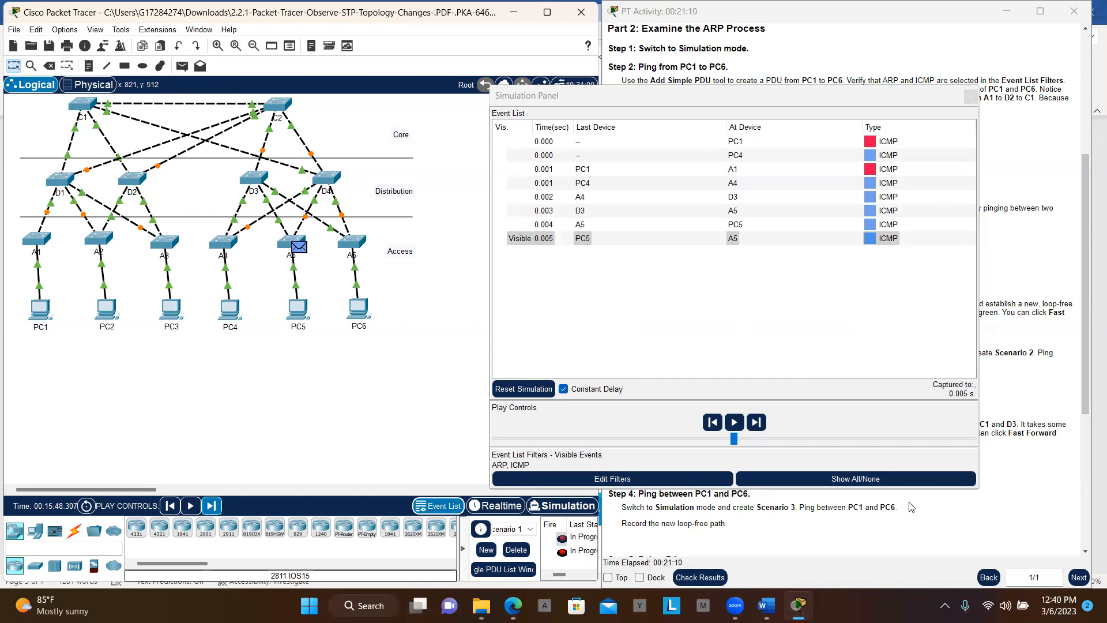
Step: Read Part 3 Step 4 in the instructions and add a simple PDU from PC1 to PC6
click(975, 507)
scroll(975, 507, down, 2)
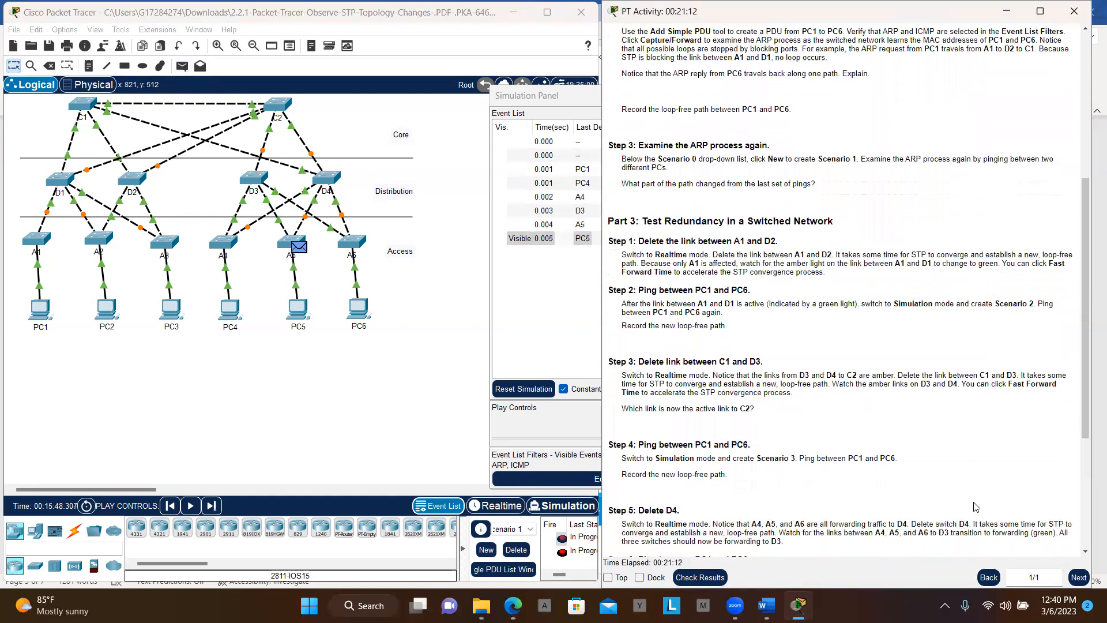
scroll(975, 506, down, 1)
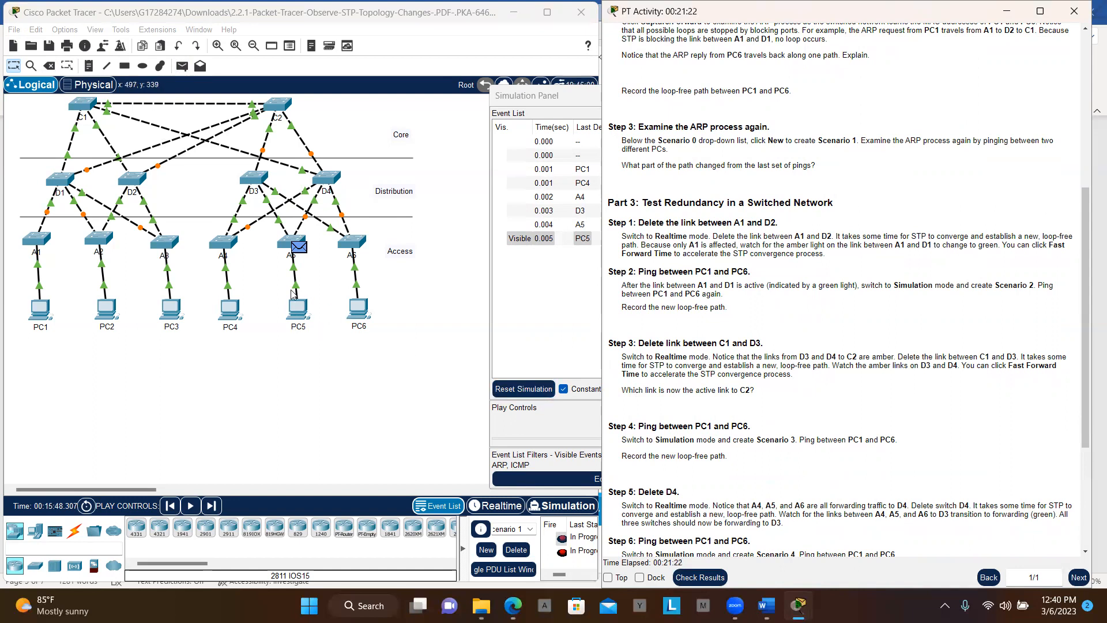
click(184, 72)
click(183, 68)
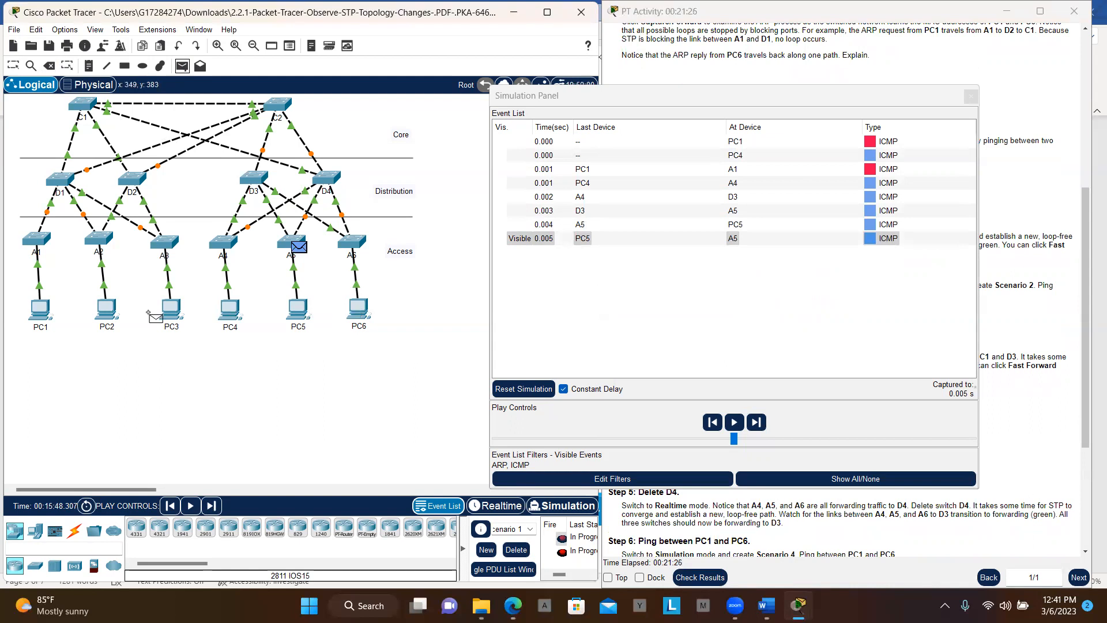
click(39, 312)
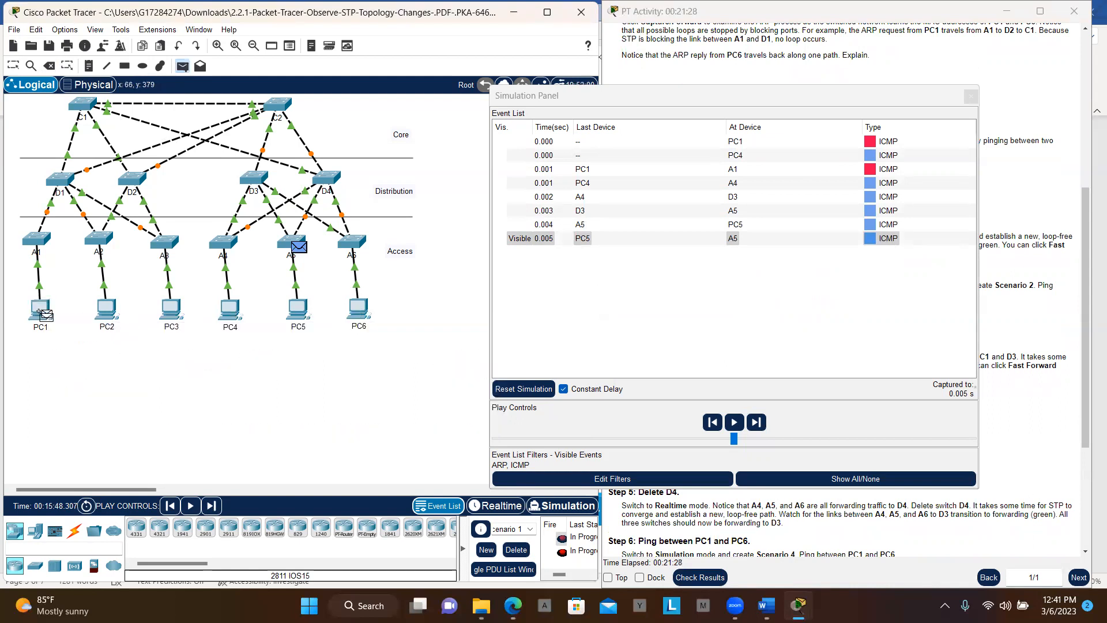
click(359, 308)
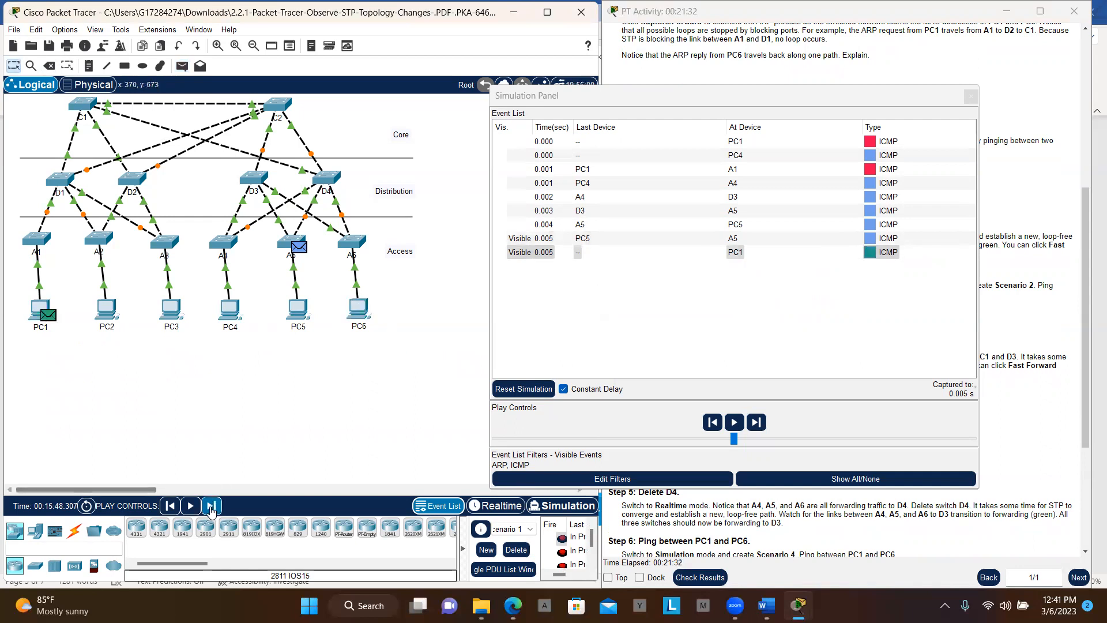
Step: Advance the simulation of the PC1-to-PC6 ping event by event, clear the full event list, and capture one more event
click(211, 506)
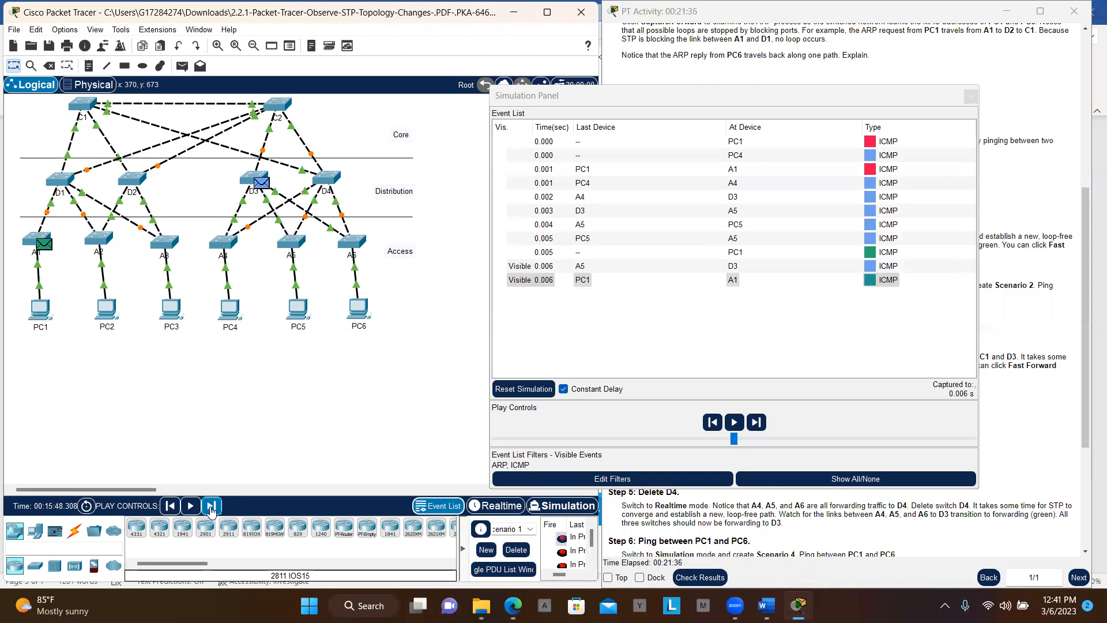
click(211, 506)
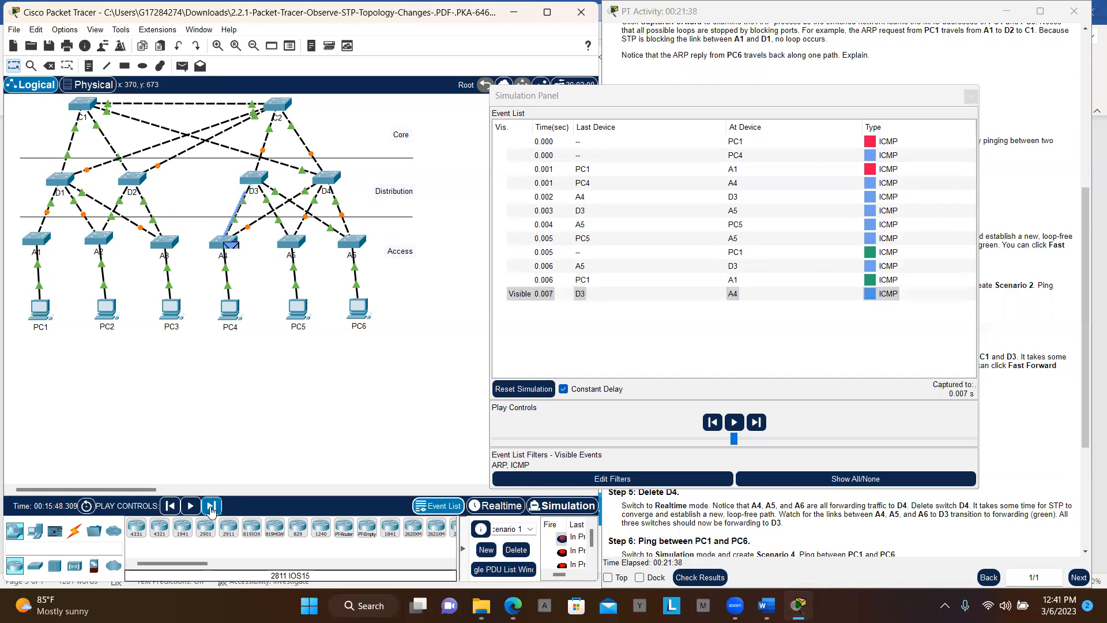
click(211, 506)
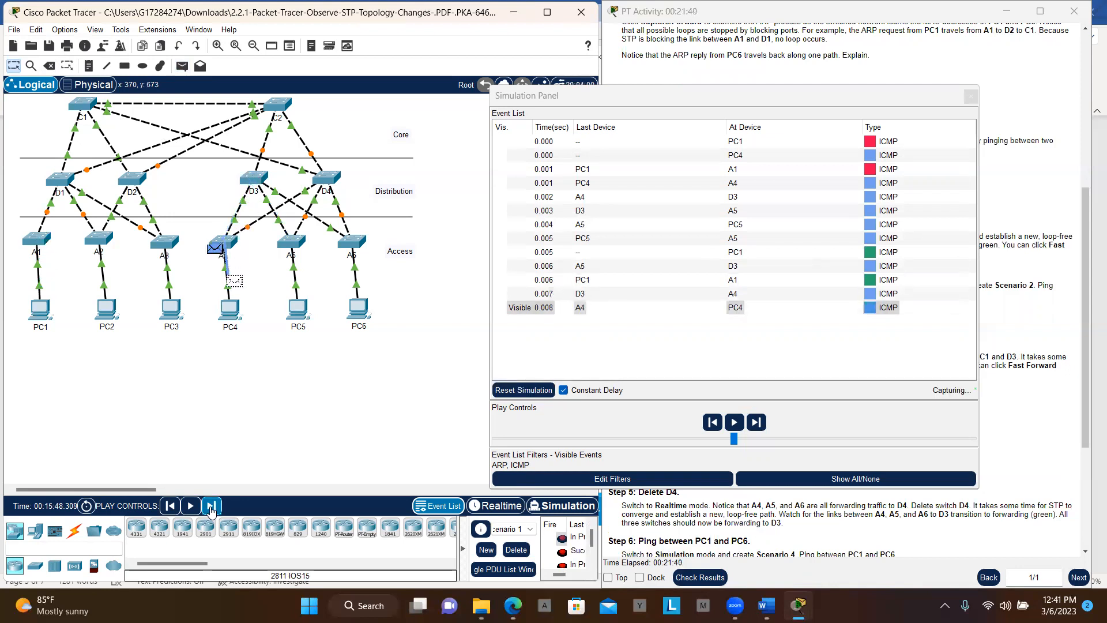
click(211, 505)
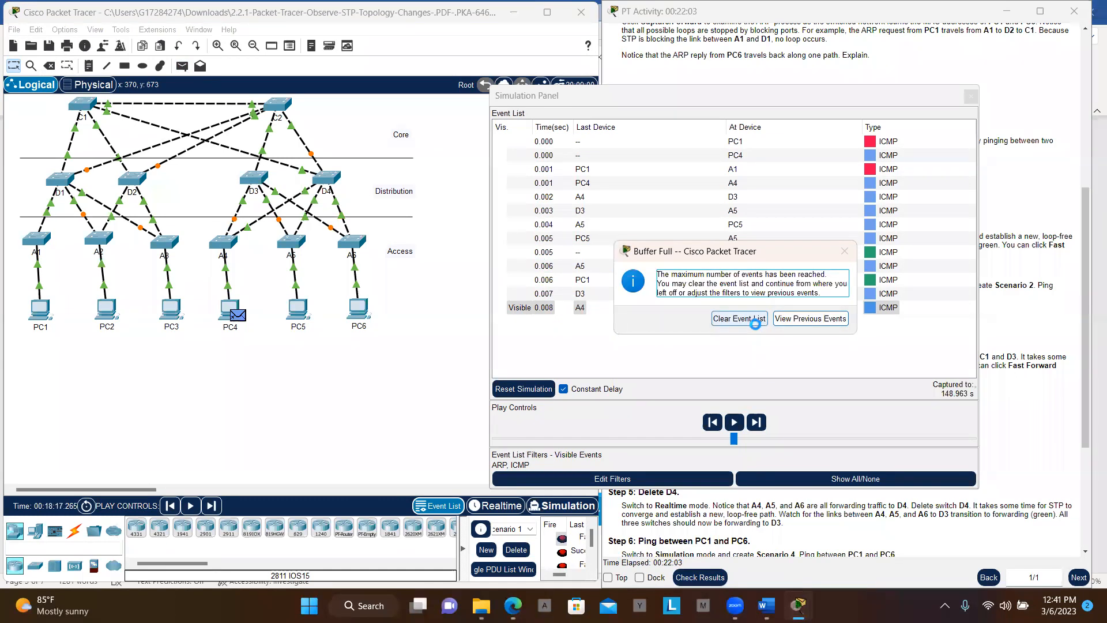
click(739, 319)
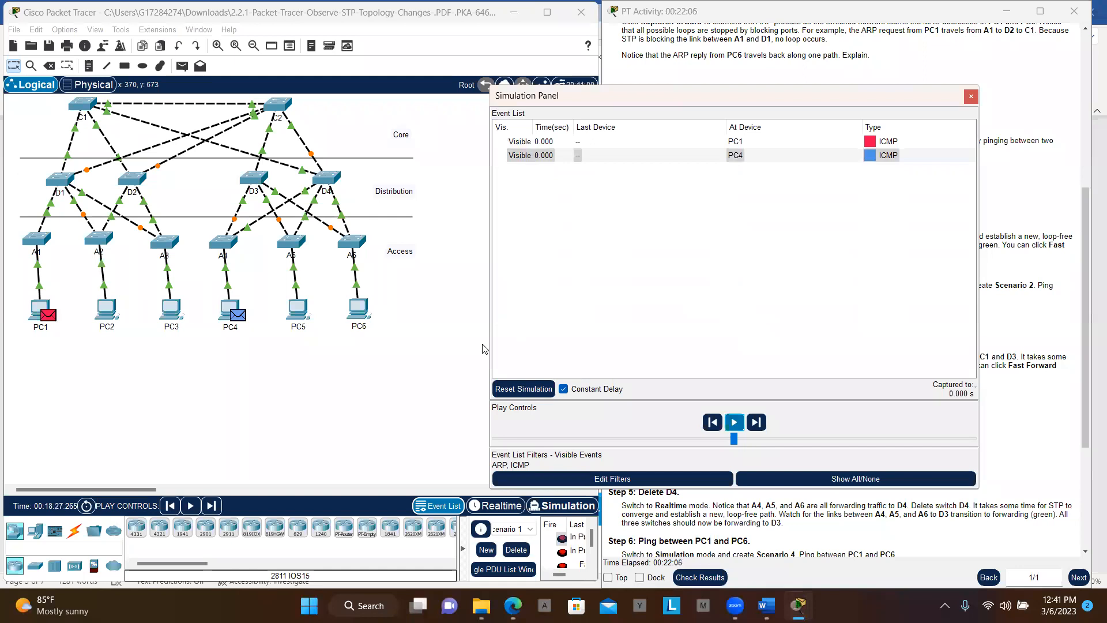
click(210, 513)
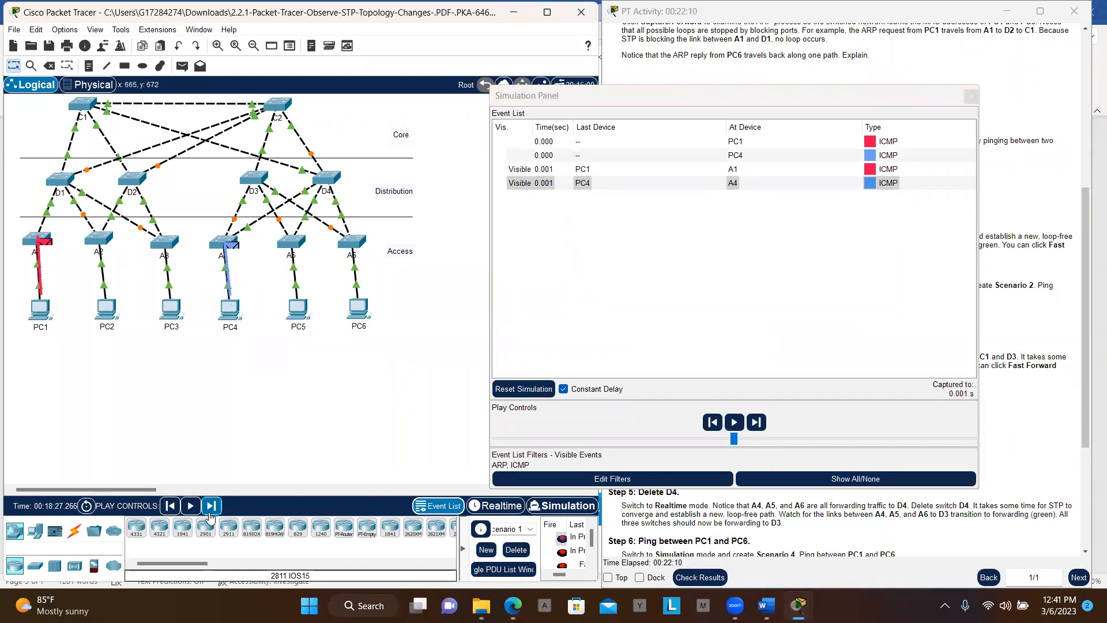
Step: Review the remaining Part 3 instructions, rename the current PDU scenario as Scenario 3, and create a new scenario
click(1021, 462)
scroll(1033, 461, down, 3)
scroll(1033, 461, down, 3)
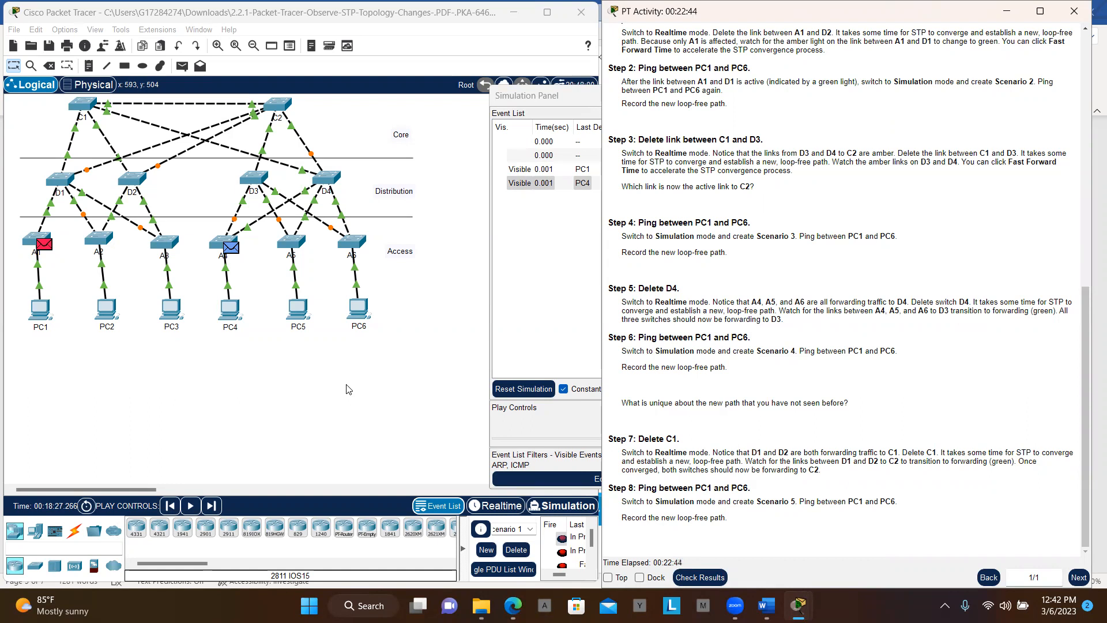
click(528, 531)
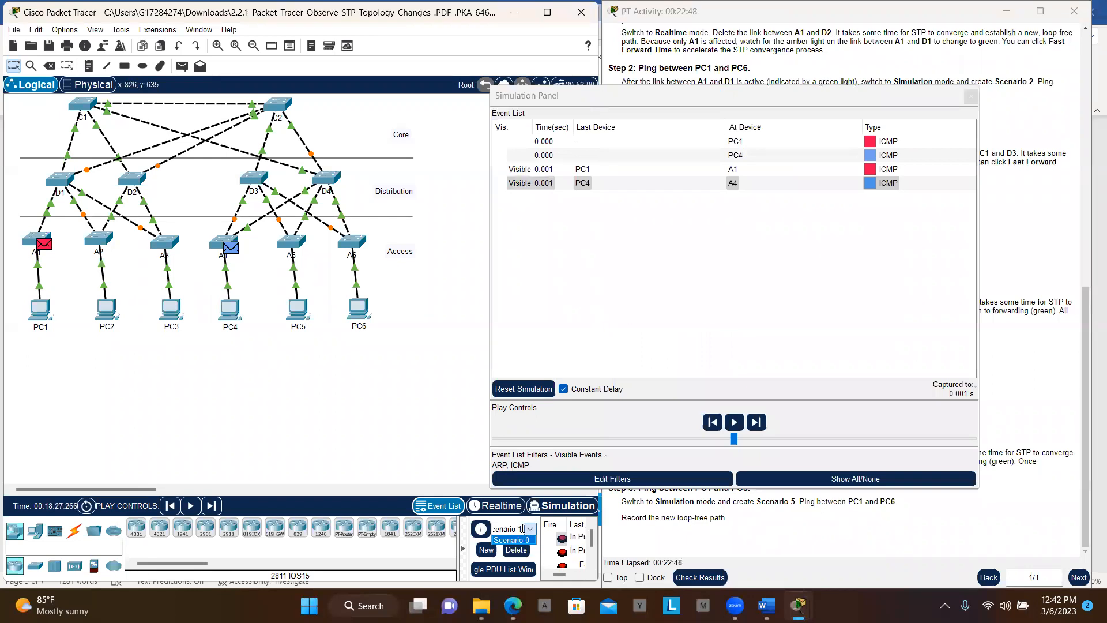
click(523, 529)
key(BackSpace)
text(2)
key(BackSpace)
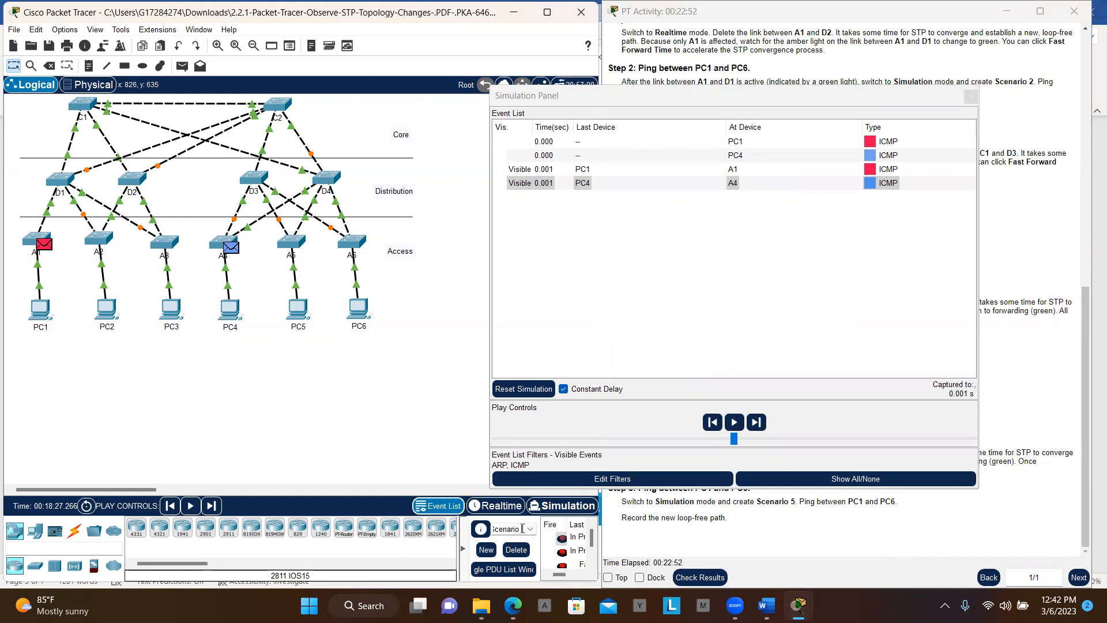
text(3)
click(486, 551)
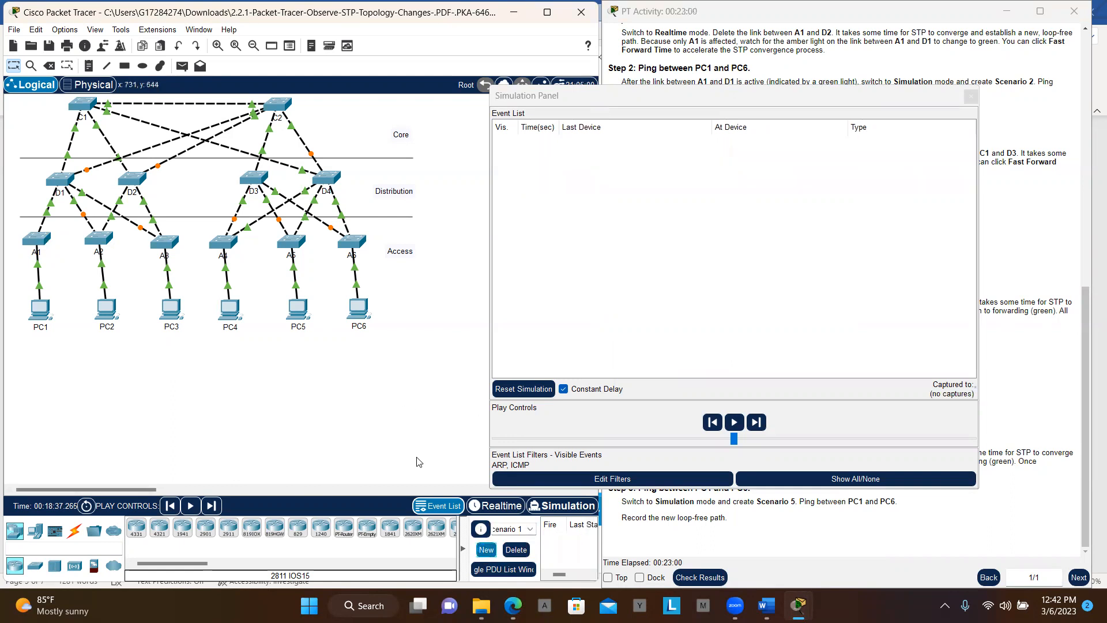
Step: Delete core switch C1 from the topology and leave delete mode
key(Delete)
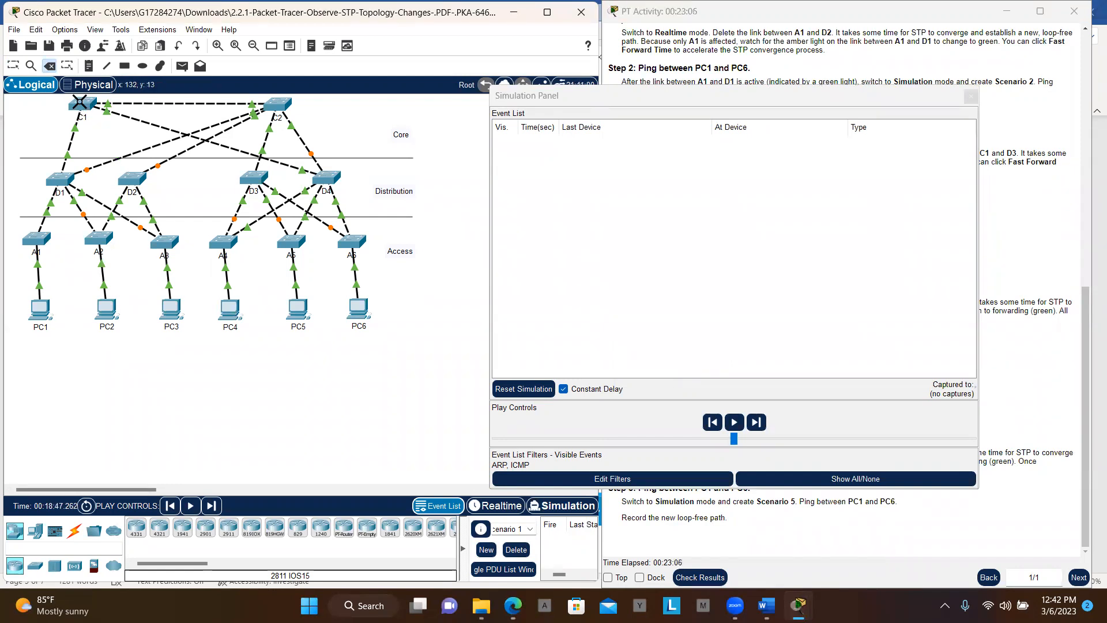
click(79, 102)
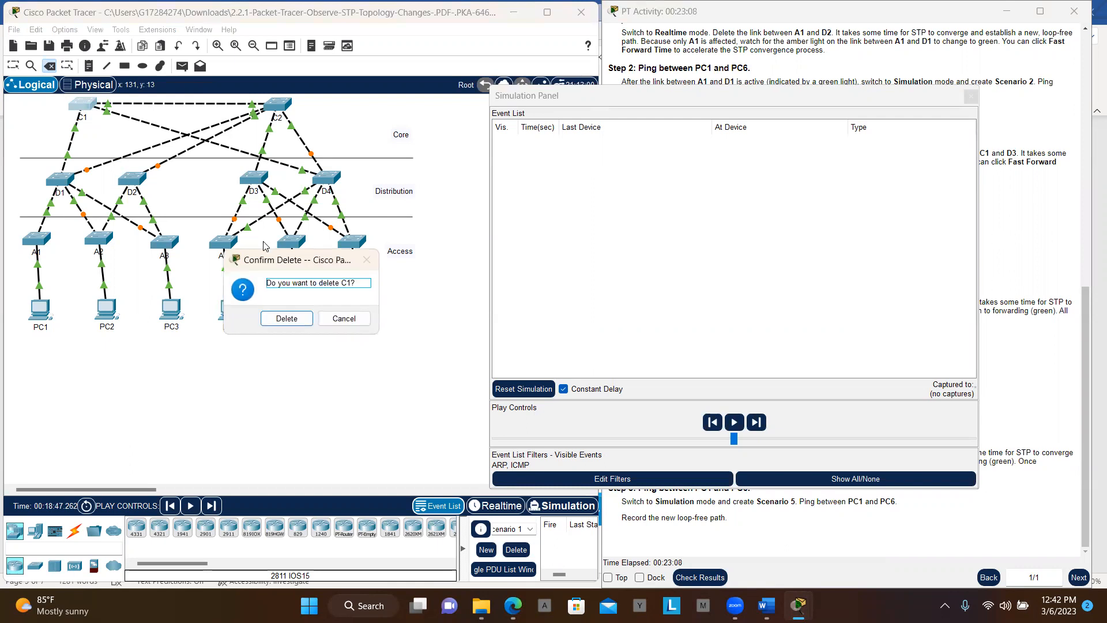
click(295, 317)
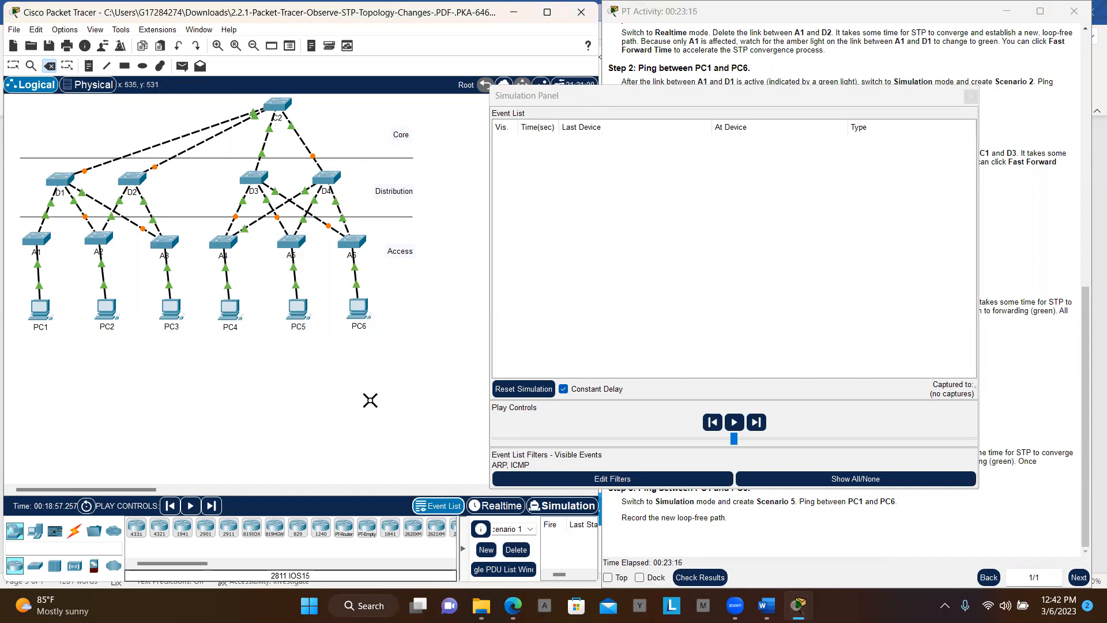
key(Escape)
Step: Advance the simulation to let the links converge without C1, and clear the full event list
click(213, 506)
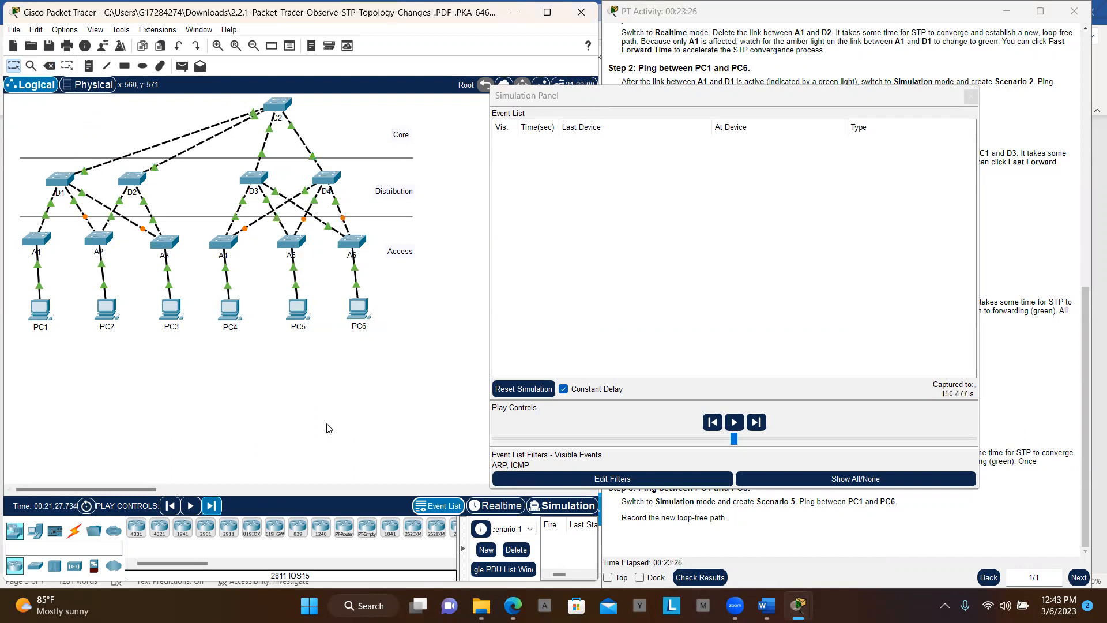
click(212, 506)
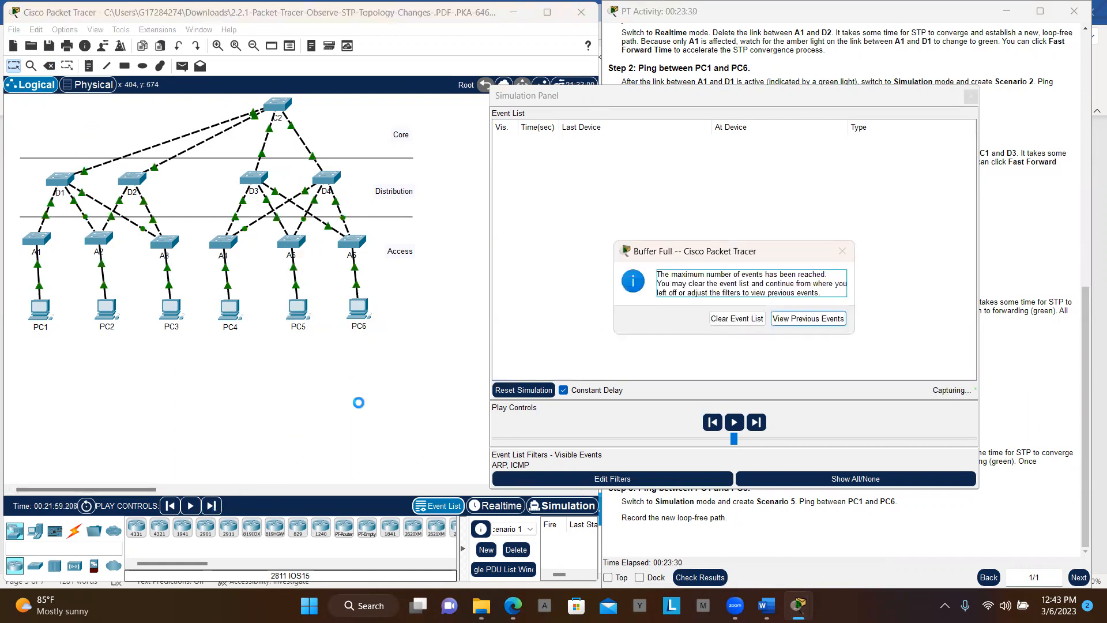
click(733, 319)
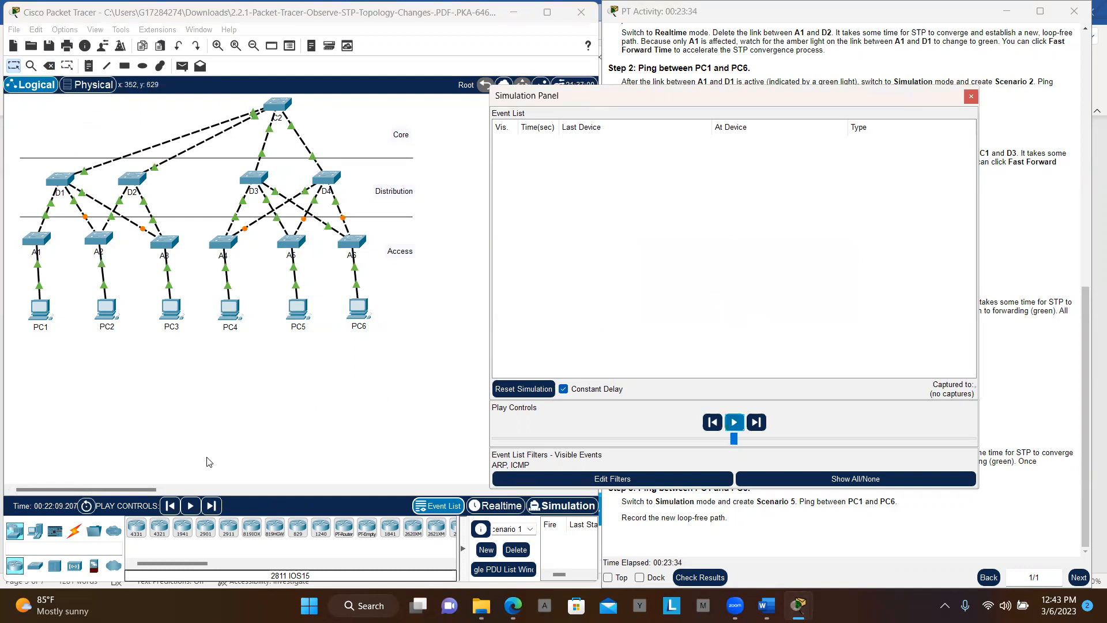
Step: Add a simple PDU from PC1 to PC6 and play the simulation automatically
click(181, 67)
click(42, 311)
click(359, 309)
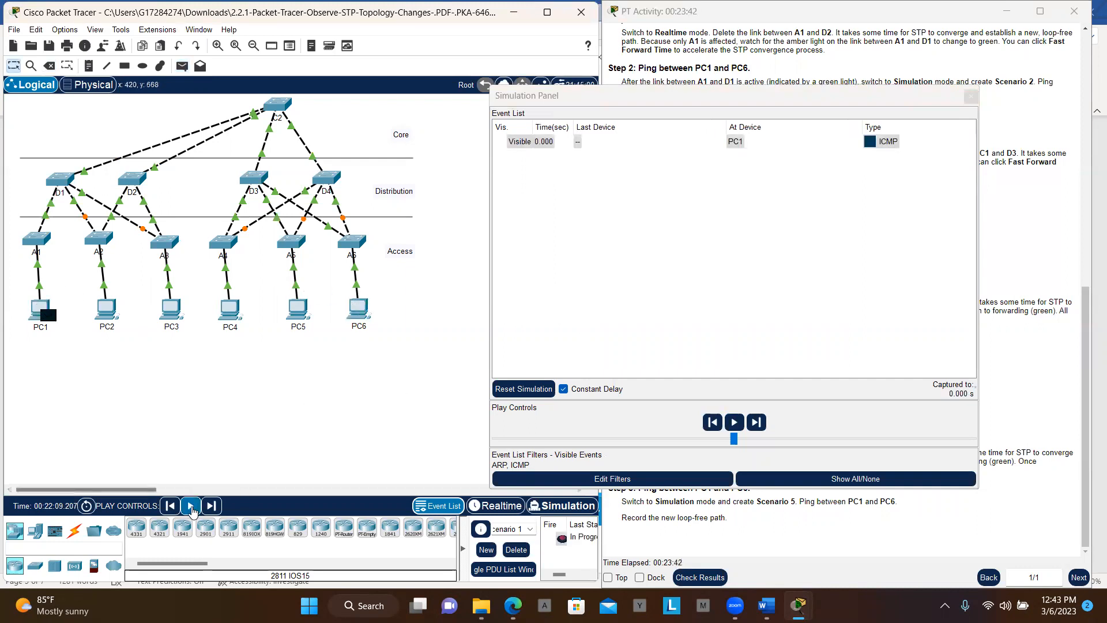
click(191, 507)
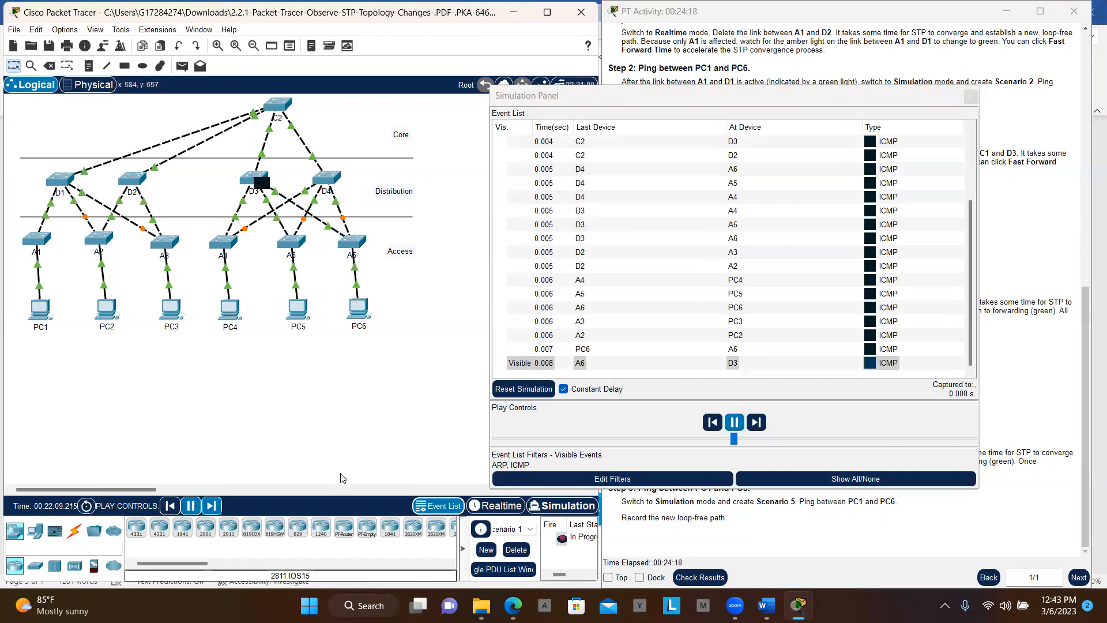
Step: Delete distribution switch D4 from the topology and leave delete mode
key(Delete)
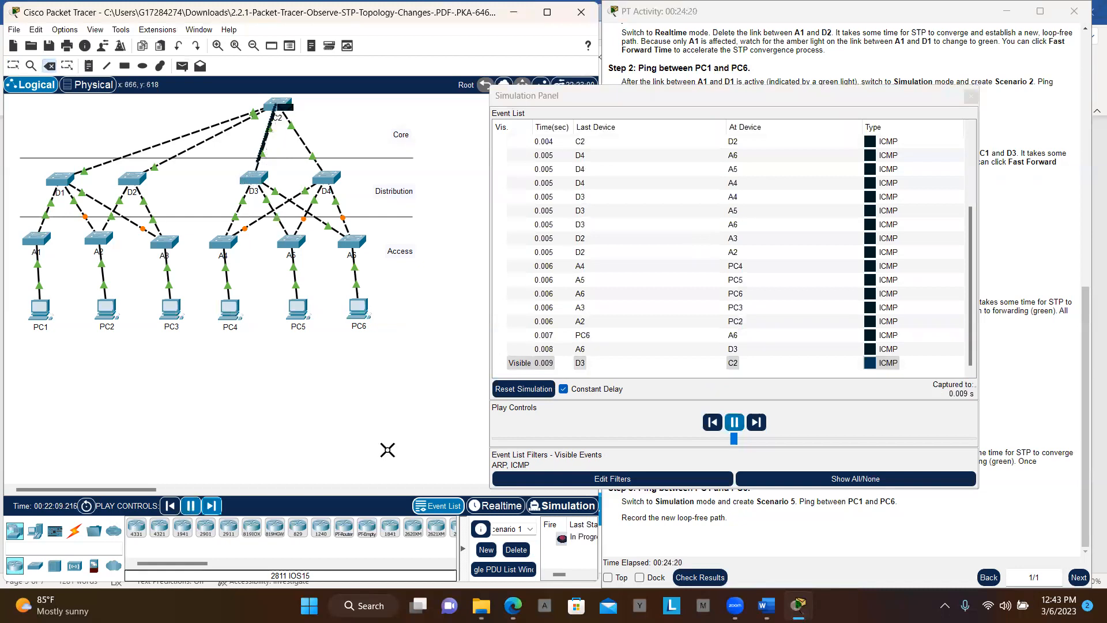
click(328, 174)
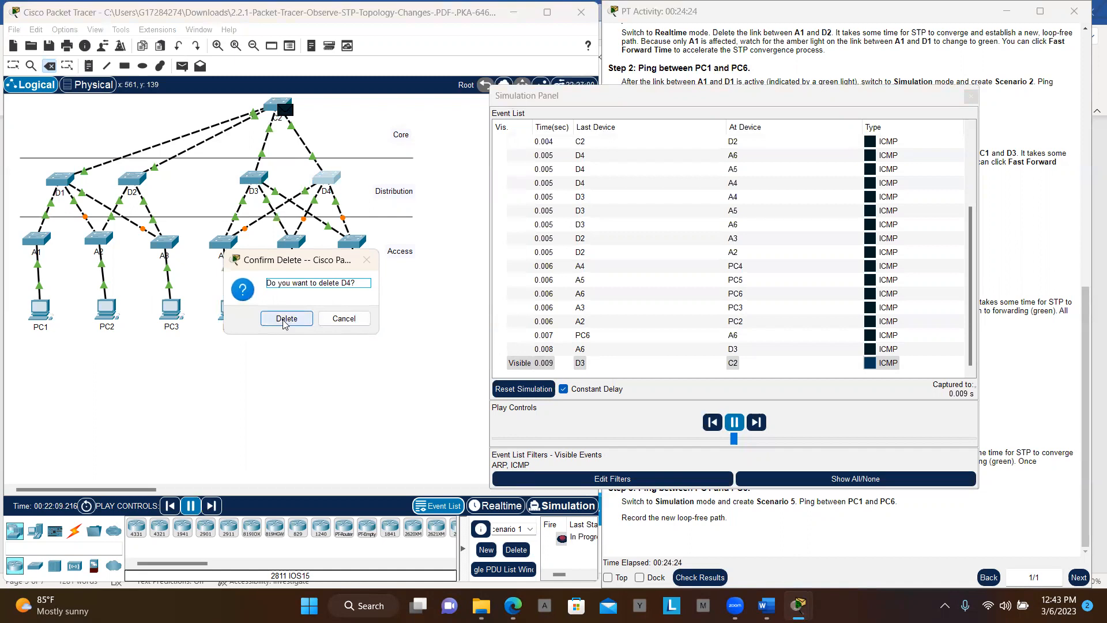
click(286, 319)
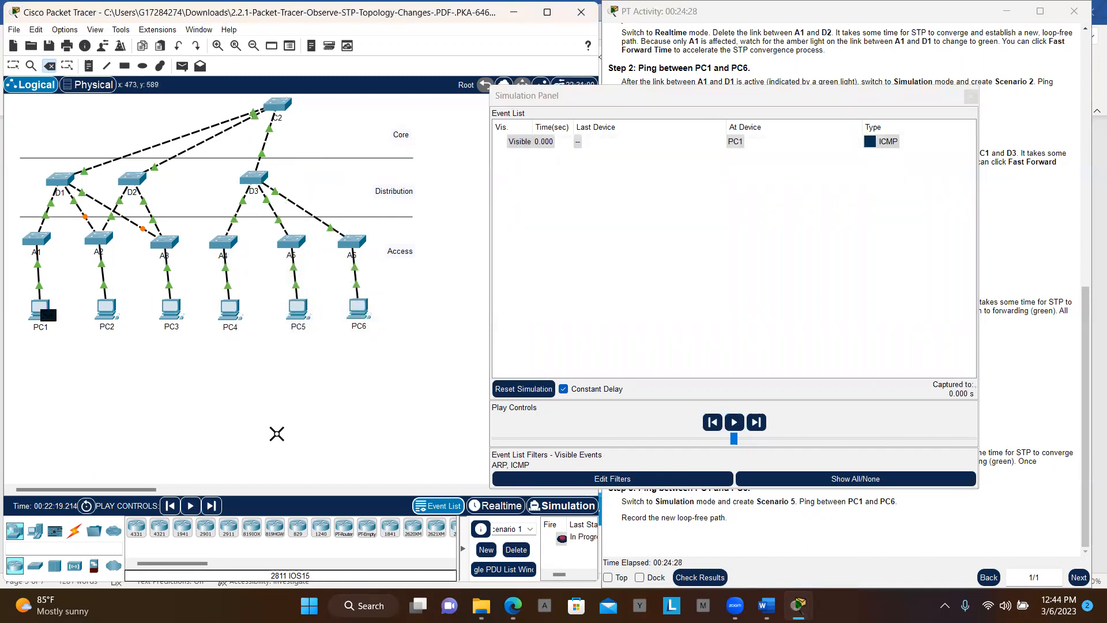
key(Escape)
Step: Check the activity instructions and advance the PC1-to-PC6 ping event by event until it reaches PC6
click(211, 505)
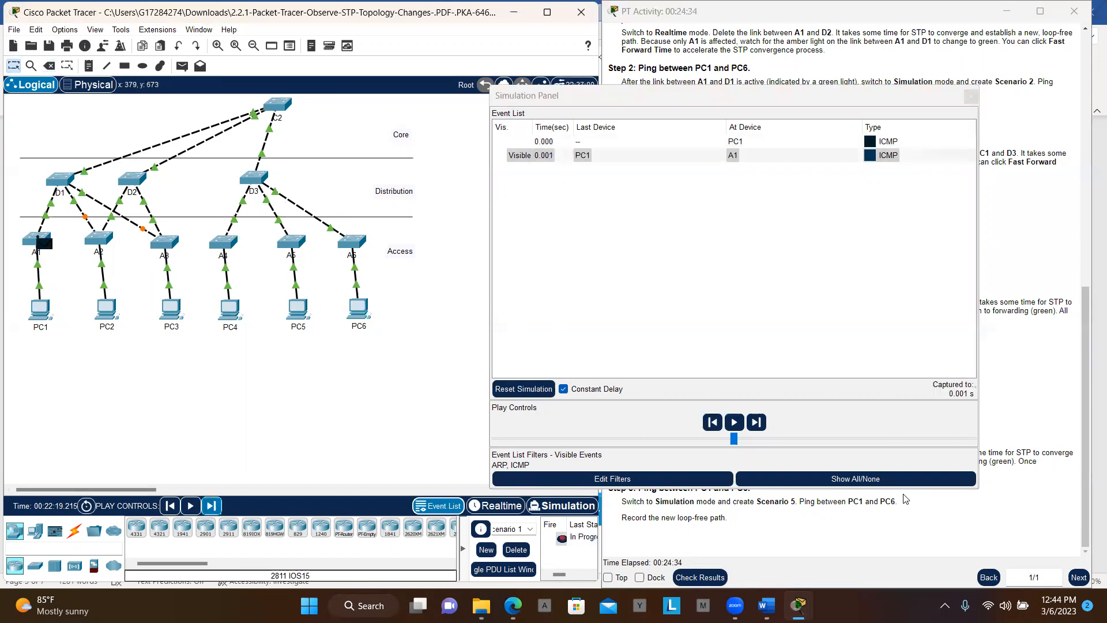
click(1010, 492)
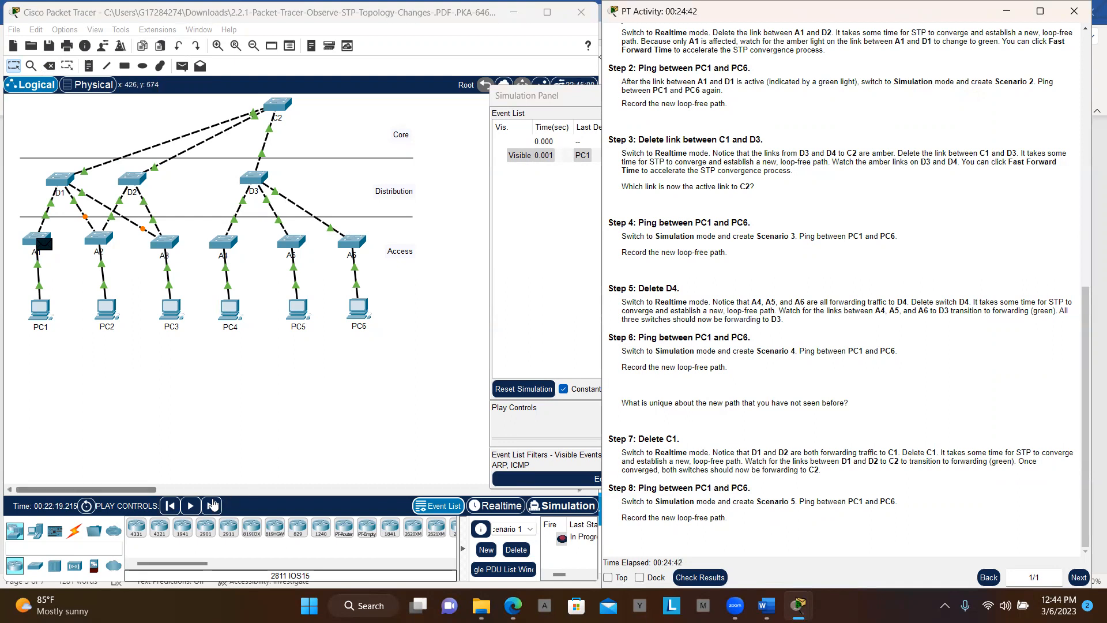
click(211, 506)
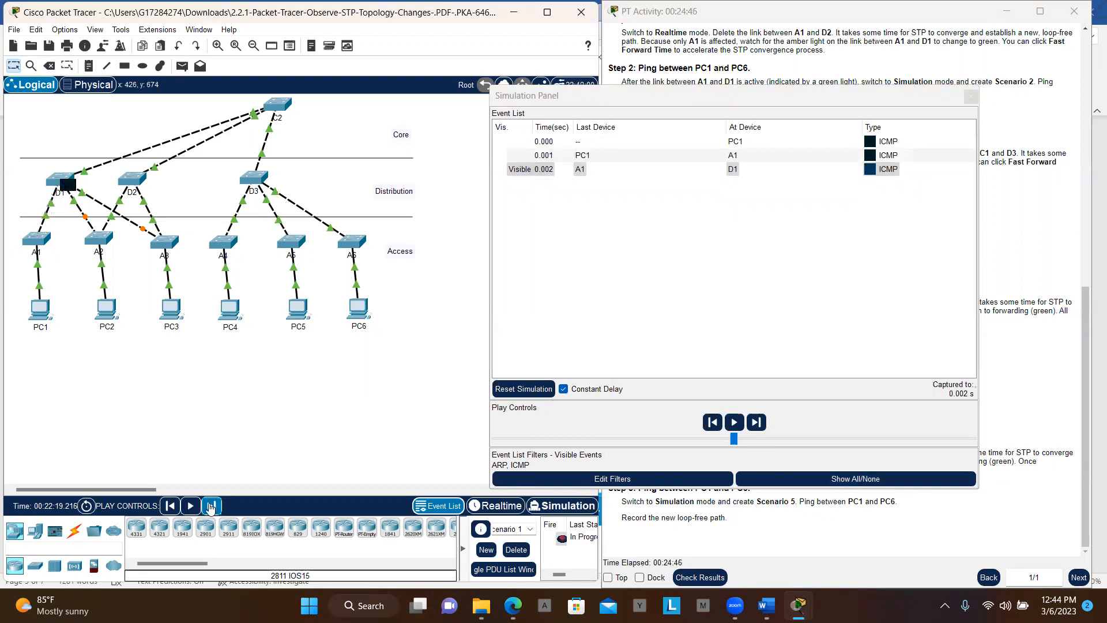
click(211, 506)
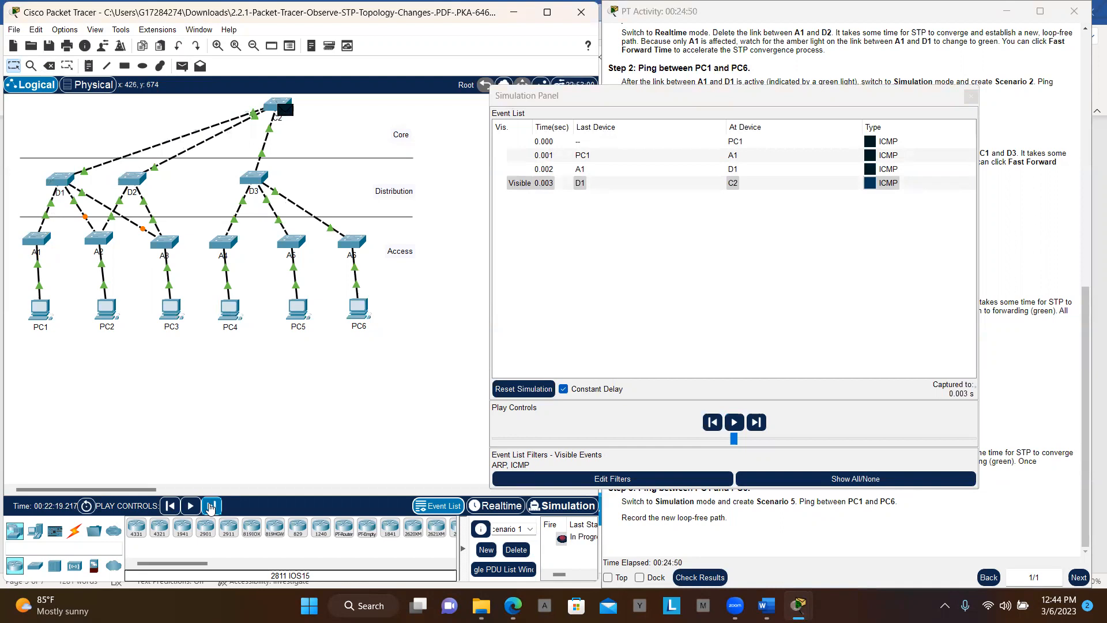
click(211, 506)
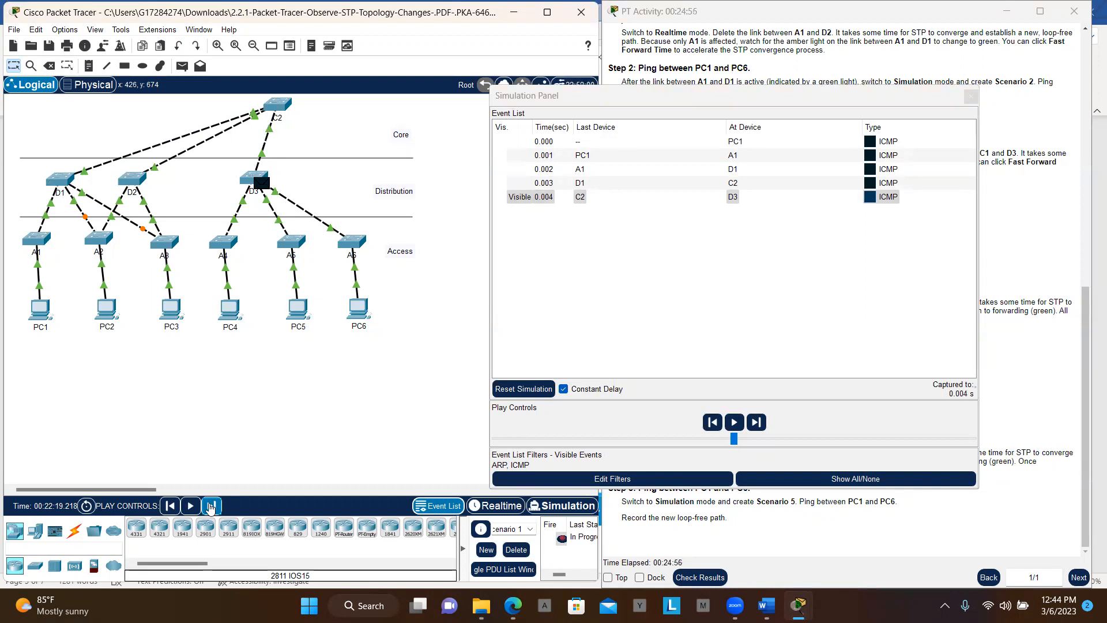
click(211, 505)
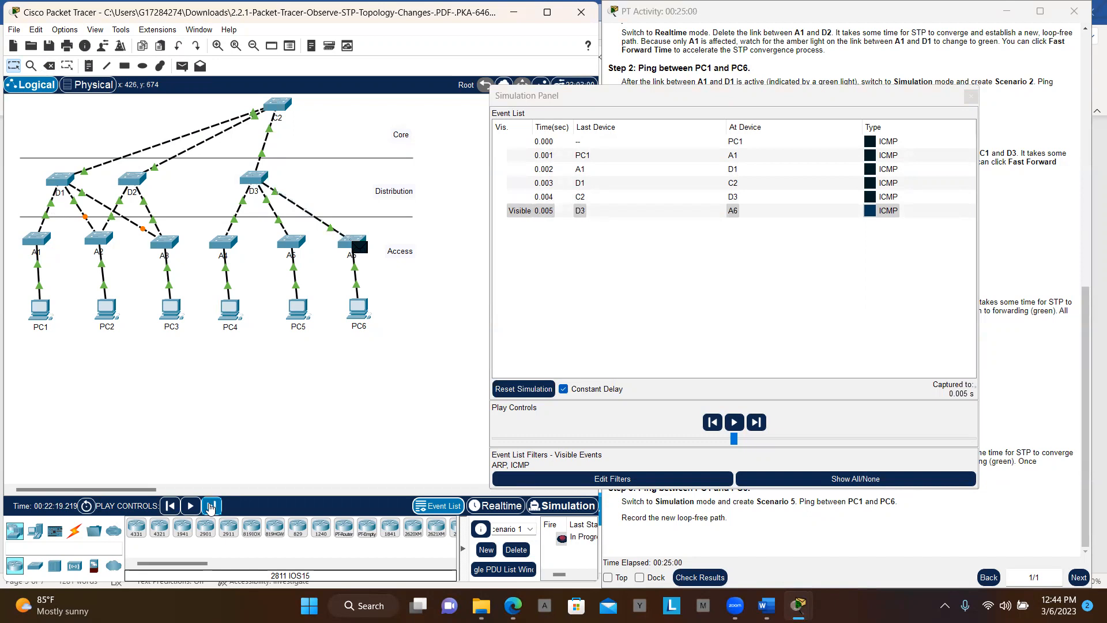
click(211, 506)
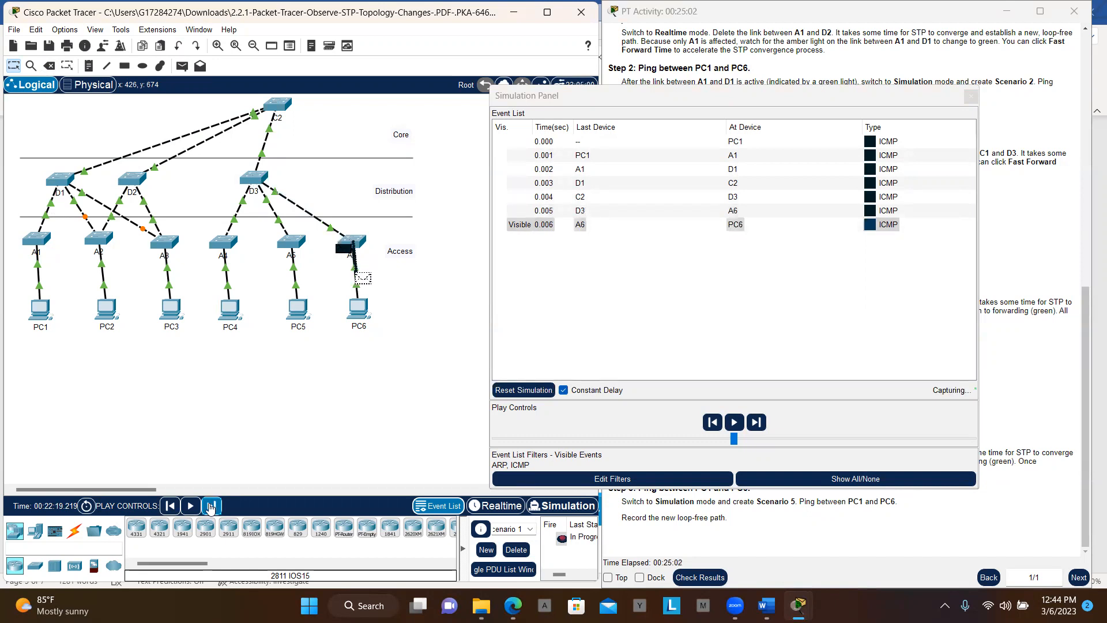